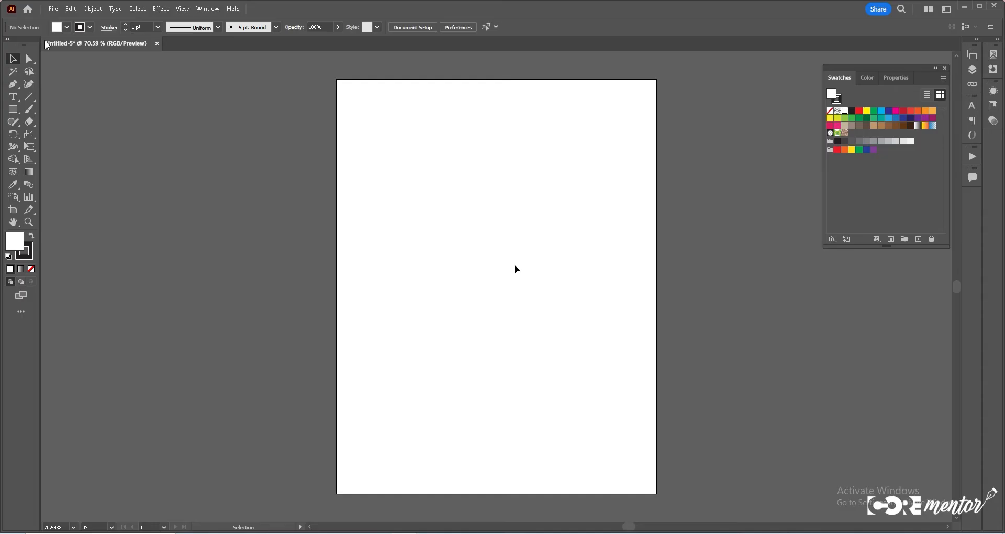
- Open the PATTERN color PDF file from the ILLUSTARTOR COLOR SCHEME folder
{"action": "left_click", "coordinate": [53, 8]}
{"action": "left_click", "coordinate": [73, 42]}
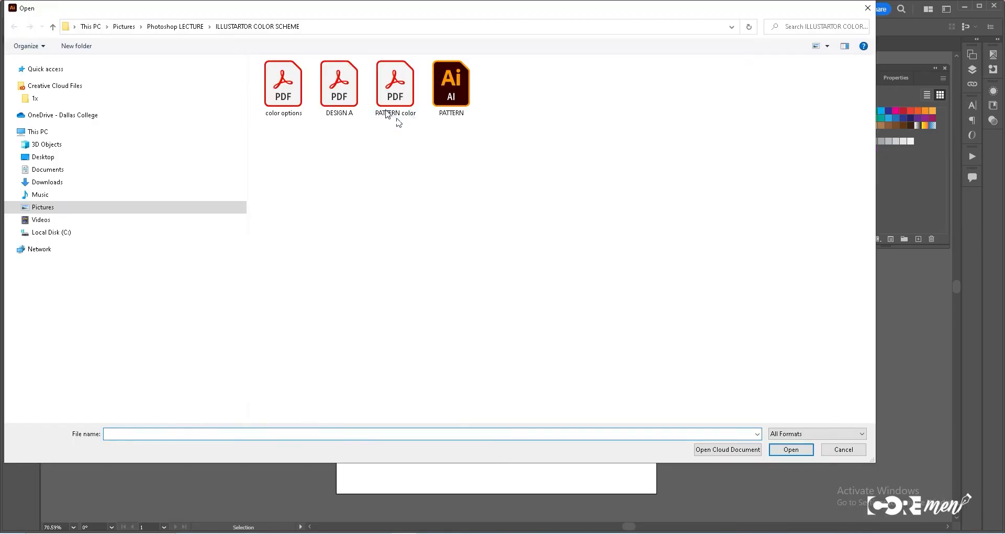
{"action": "double_click", "coordinate": [399, 115]}
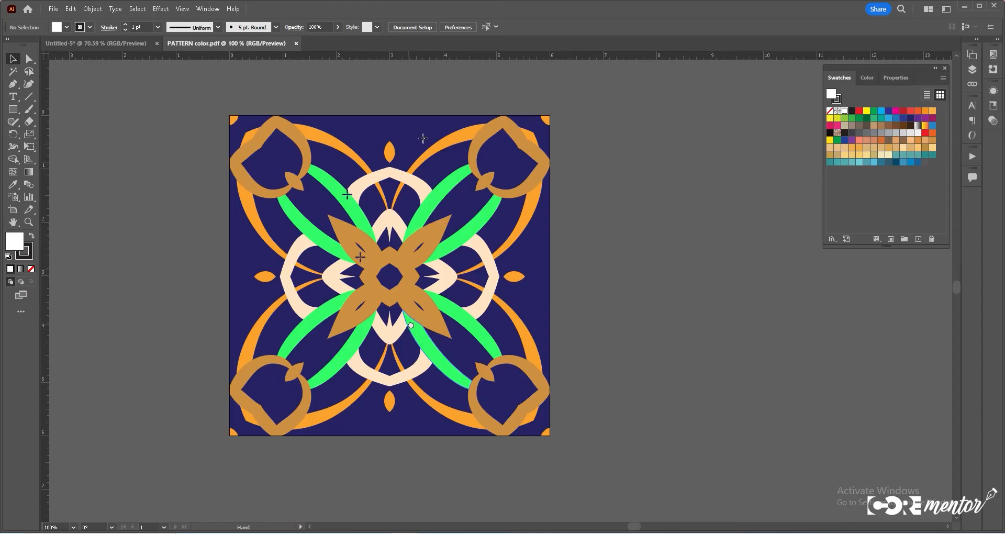
- Draw a small white square with no stroke just below the pattern's bottom-left corner
{"action": "left_click_drag", "start_coordinate": [410, 325], "coordinate": [447, 319]}
{"action": "key", "text": "m"}
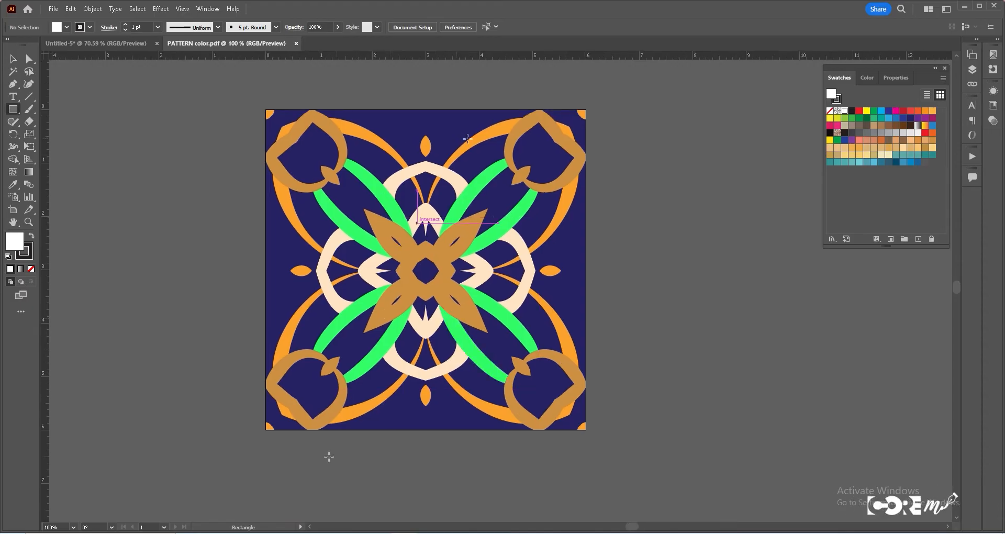
{"action": "left_click_drag", "start_coordinate": [277, 443], "coordinate": [292, 468]}
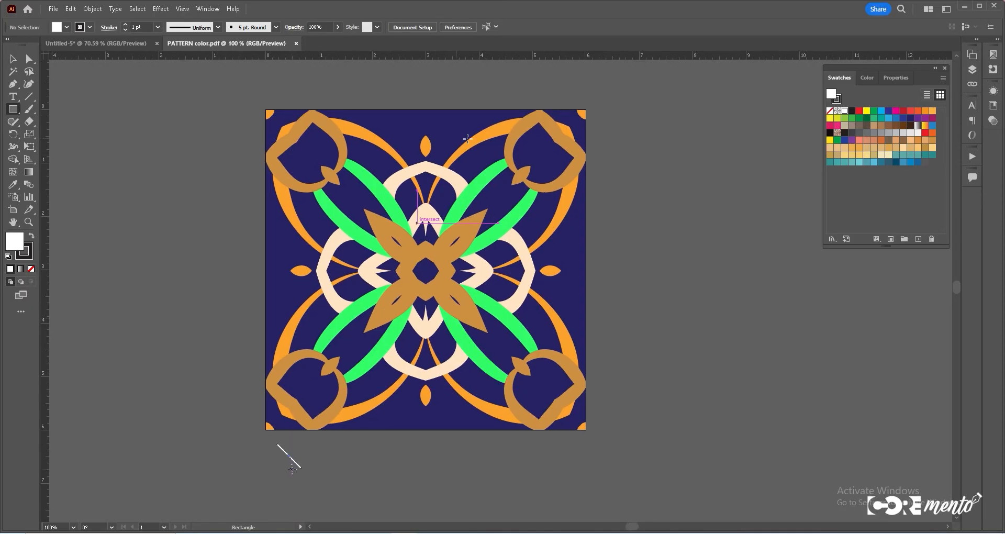
{"action": "left_click", "coordinate": [14, 60]}
{"action": "left_click", "coordinate": [20, 248]}
{"action": "left_click", "coordinate": [15, 241]}
{"action": "left_click", "coordinate": [293, 465]}
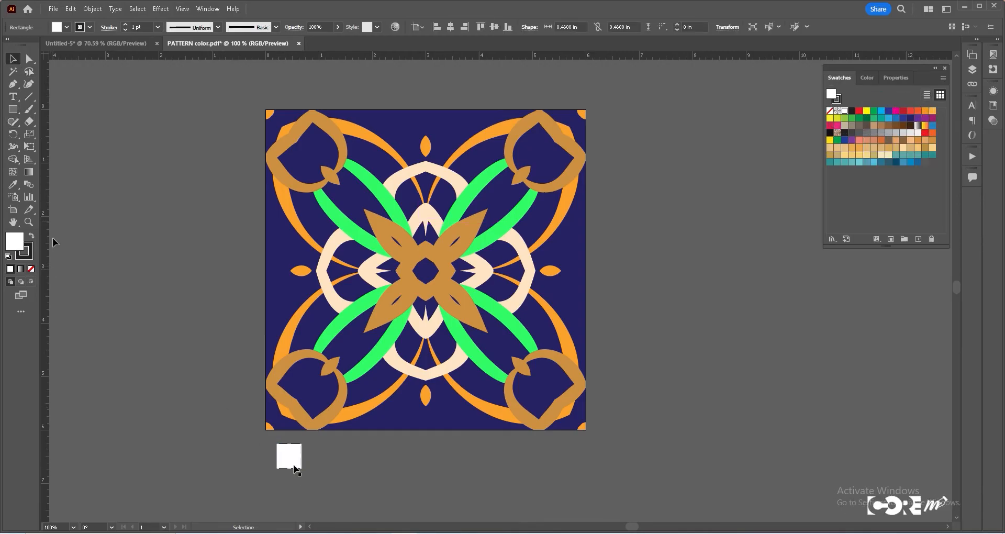
- Duplicate the square repeatedly to form a row of six evenly spaced squares beneath the pattern
{"action": "left_click_drag", "start_coordinate": [292, 462], "coordinate": [323, 463]}
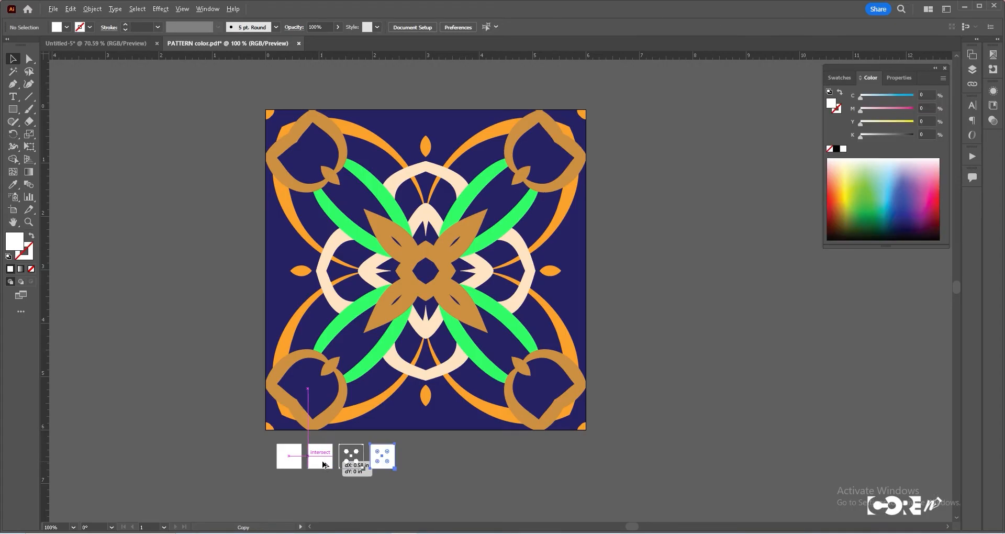
{"action": "left_click_drag", "start_coordinate": [323, 463], "coordinate": [323, 462]}
{"action": "key", "text": "ctrl+d"}
{"action": "key", "text": "ctrl+d"}
{"action": "key", "text": "ctrl+d"}
{"action": "key", "text": "ctrl+d"}
{"action": "left_click", "coordinate": [286, 454]}
{"action": "left_click", "coordinate": [238, 422]}
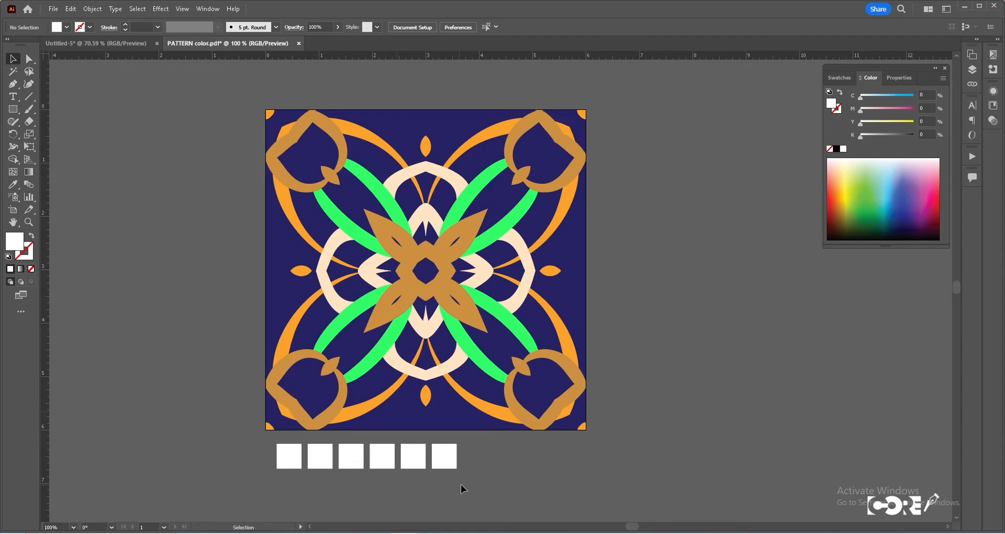
- Fill the first two squares by sampling the navy background and the gold shapes with the Eyedropper
{"action": "left_click", "coordinate": [289, 456]}
{"action": "key", "text": "i"}
{"action": "left_click", "coordinate": [396, 411]}
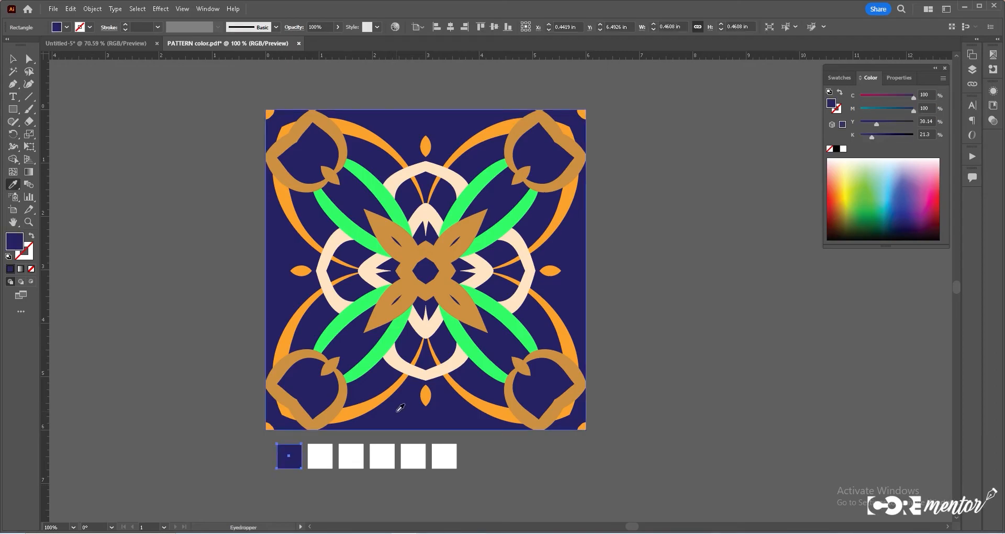
{"action": "left_click", "coordinate": [326, 452], "text": "ctrl"}
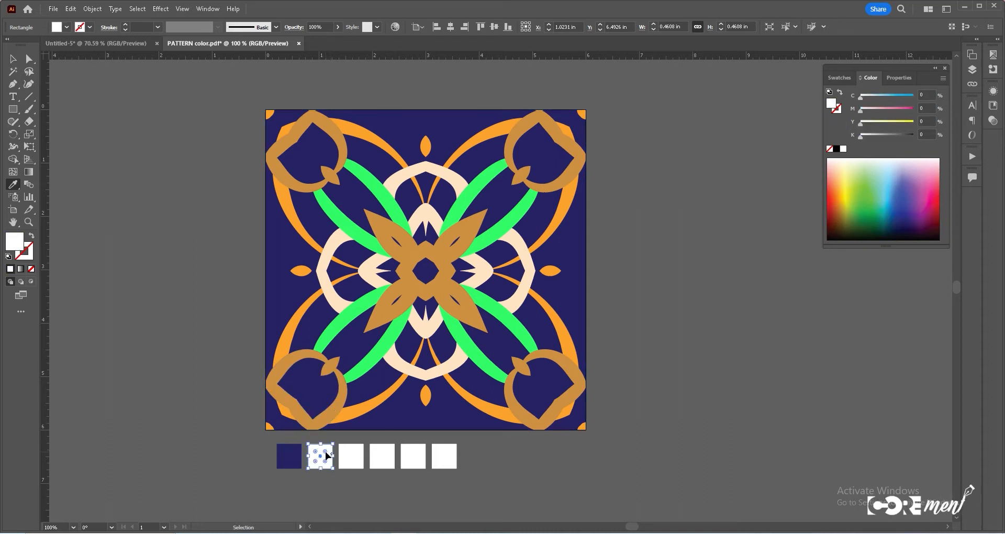
{"action": "left_click", "coordinate": [332, 412]}
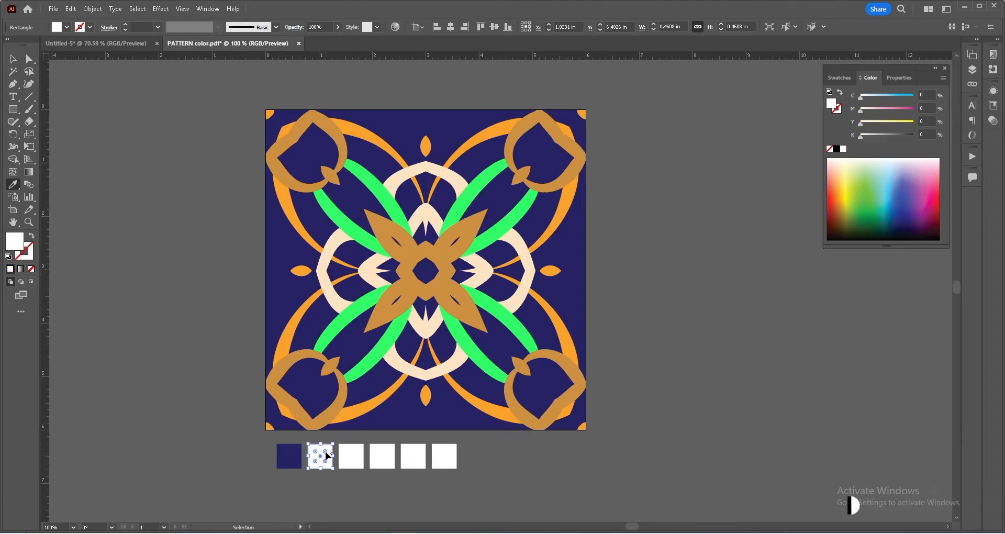
- Fill the third, fourth and fifth squares by sampling the orange, green and cream shapes of the pattern
{"action": "left_click", "coordinate": [351, 456], "text": "ctrl"}
{"action": "left_click", "coordinate": [356, 409]}
{"action": "left_click", "coordinate": [380, 456], "text": "ctrl"}
{"action": "left_click", "coordinate": [363, 367]}
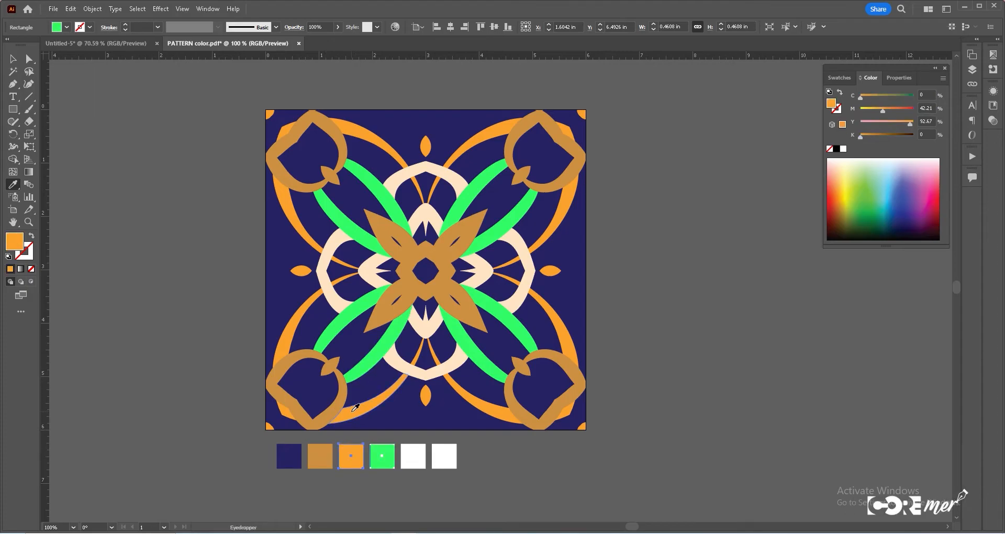
{"action": "left_click", "coordinate": [412, 456], "text": "ctrl"}
{"action": "left_click", "coordinate": [417, 374]}
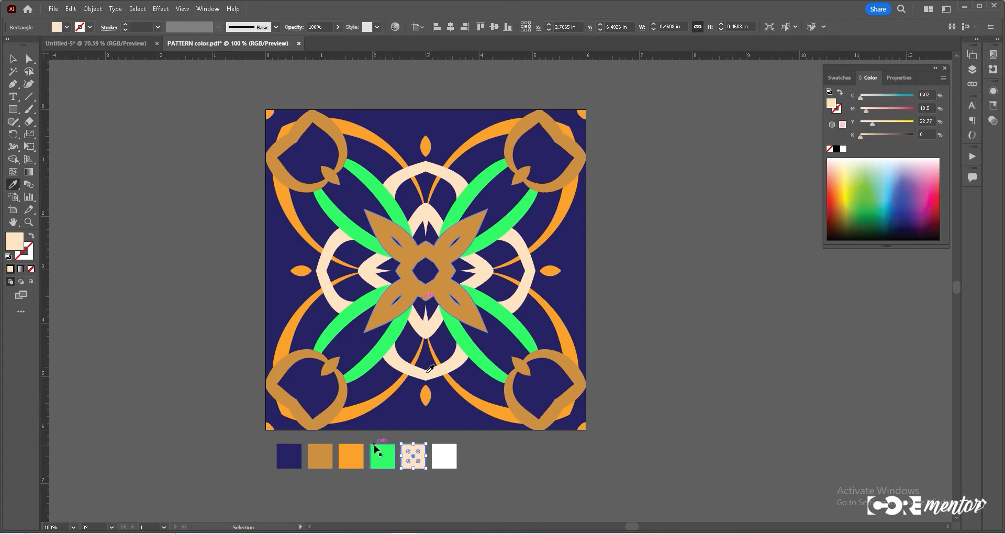
- Remove the unused sixth square and arrange the five color swatches beneath the pattern's bottom-right edge
{"action": "left_click", "coordinate": [13, 72]}
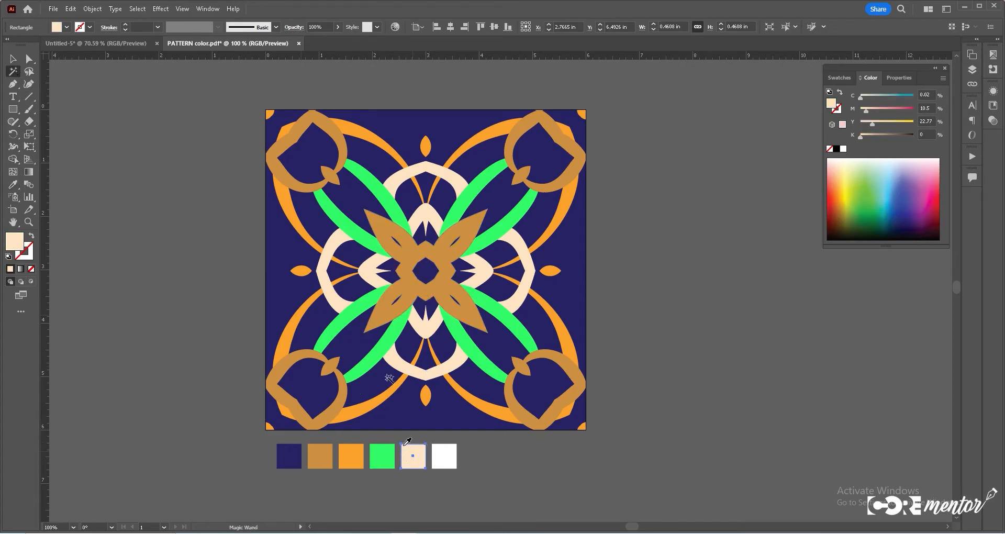
{"action": "left_click", "coordinate": [331, 416]}
{"action": "key", "text": "v"}
{"action": "left_click", "coordinate": [443, 457]}
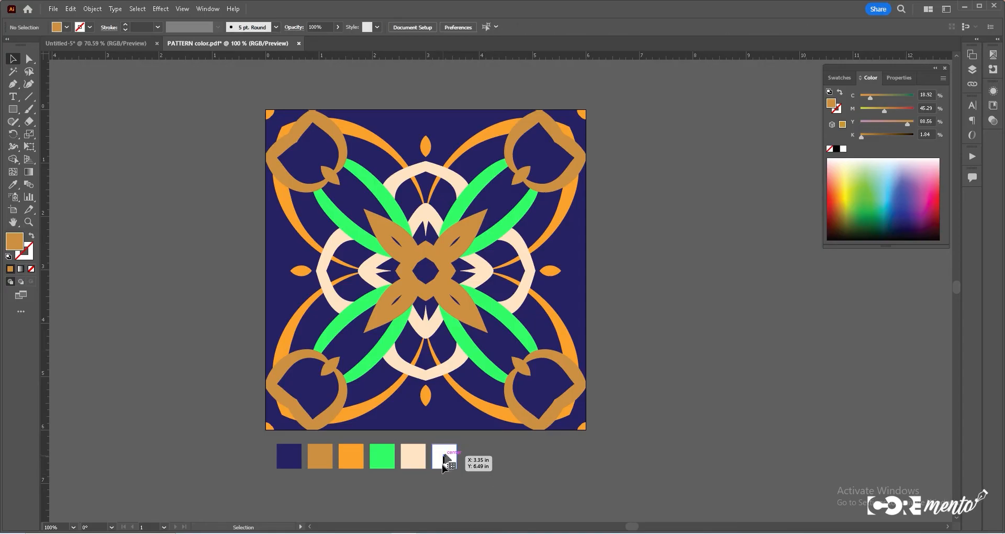
{"action": "left_click_drag", "start_coordinate": [444, 458], "coordinate": [289, 457]}
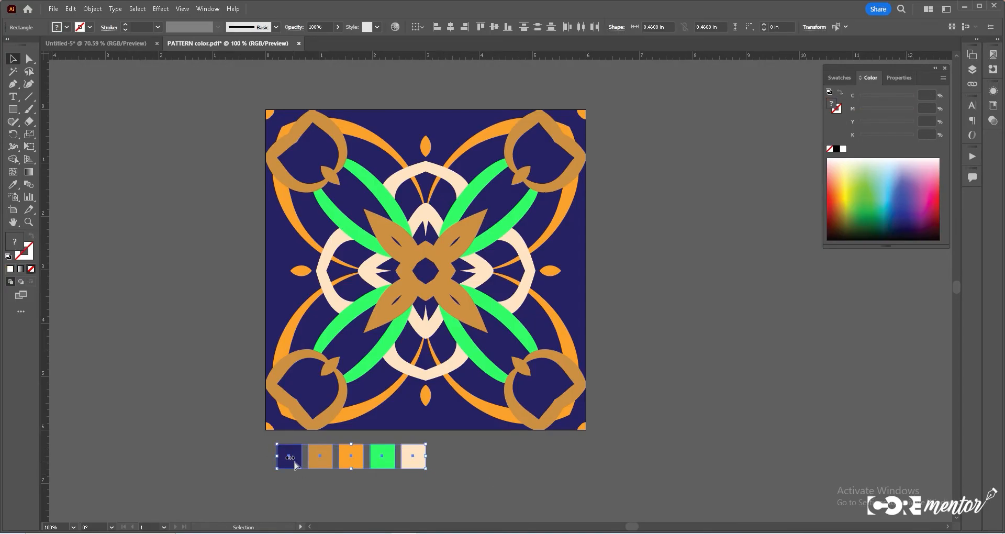
{"action": "left_click_drag", "start_coordinate": [290, 457], "coordinate": [449, 457]}
- Duplicate the pattern artboard to the right with the Artboard tool
{"action": "key", "text": "shift+o"}
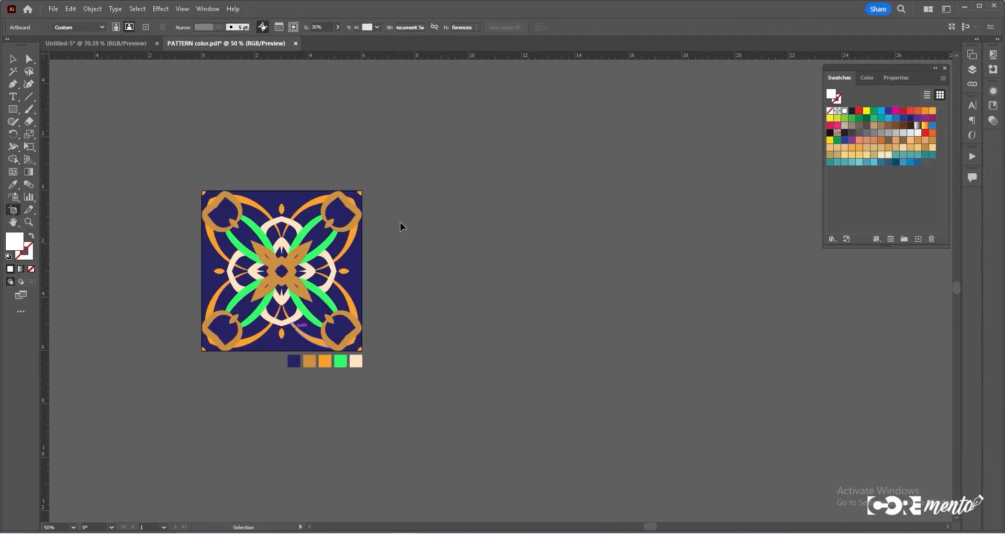
{"action": "key", "text": "shift+o"}
{"action": "left_click_drag", "start_coordinate": [281, 277], "coordinate": [464, 284]}
{"action": "key", "text": "v"}
{"action": "left_click_drag", "start_coordinate": [215, 251], "coordinate": [371, 347]}
{"action": "key", "text": "ctrl+z"}
{"action": "left_click_drag", "start_coordinate": [307, 313], "coordinate": [537, 422]}
{"action": "key", "text": "ctrl+z"}
{"action": "key", "text": "shift+o"}
{"action": "left_click_drag", "start_coordinate": [269, 276], "coordinate": [469, 275]}
- Copy the five color swatches beneath the duplicated artboard
{"action": "key", "text": "v"}
{"action": "left_click_drag", "start_coordinate": [322, 362], "coordinate": [518, 363]}
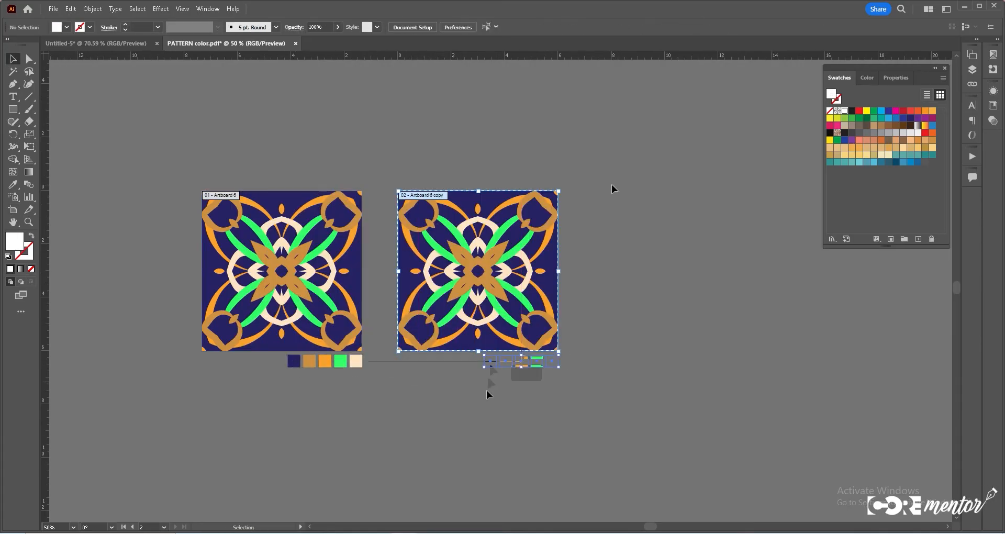
{"action": "left_click", "coordinate": [612, 186]}
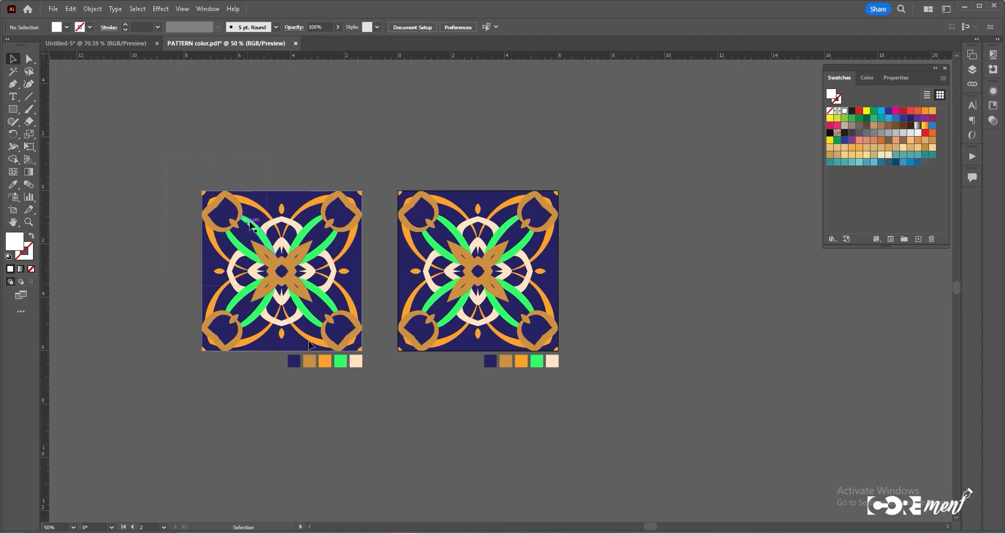
- Select all navy areas of the duplicated pattern with the Magic Wand and recolor them dark red in the Color Picker
{"action": "left_click_drag", "start_coordinate": [370, 431], "coordinate": [368, 433]}
{"action": "key", "text": "ctrl+2"}
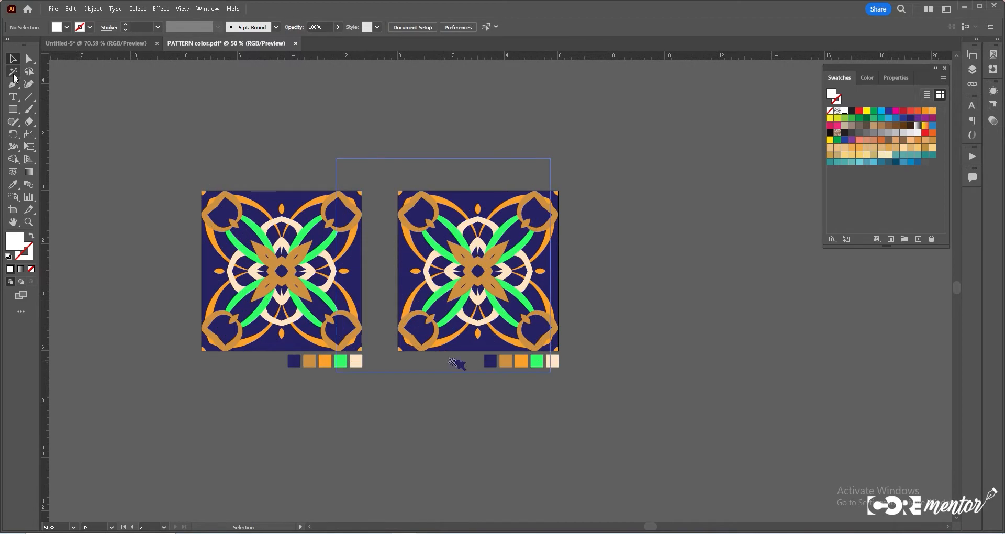
{"action": "left_click", "coordinate": [14, 75]}
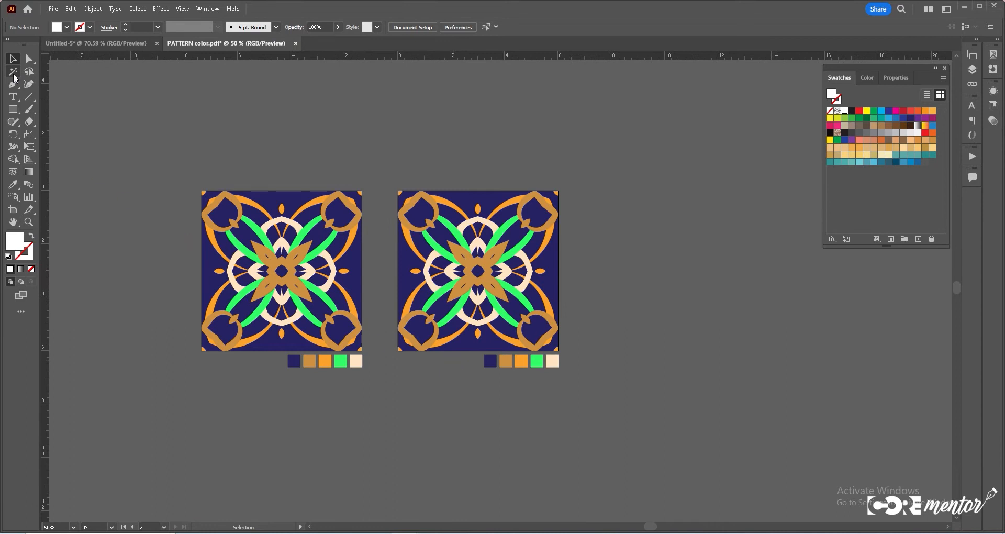
{"action": "left_click", "coordinate": [454, 364]}
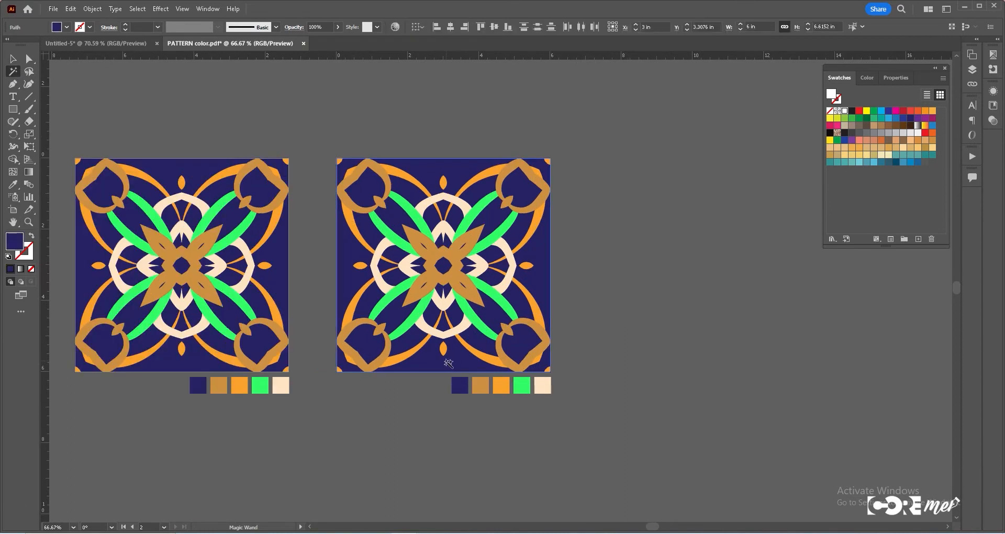
{"action": "key", "text": "ctrl+shift+a"}
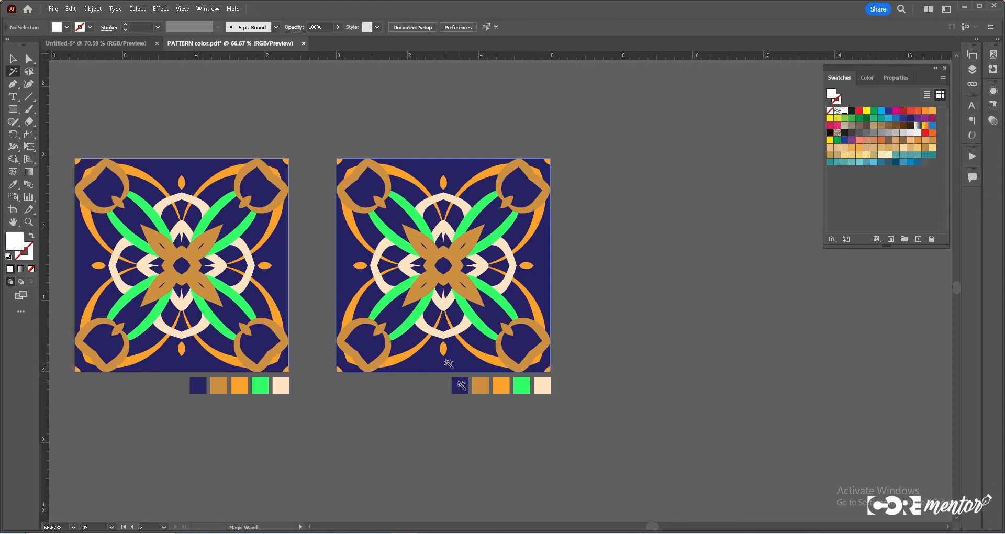
{"action": "left_click", "coordinate": [461, 385]}
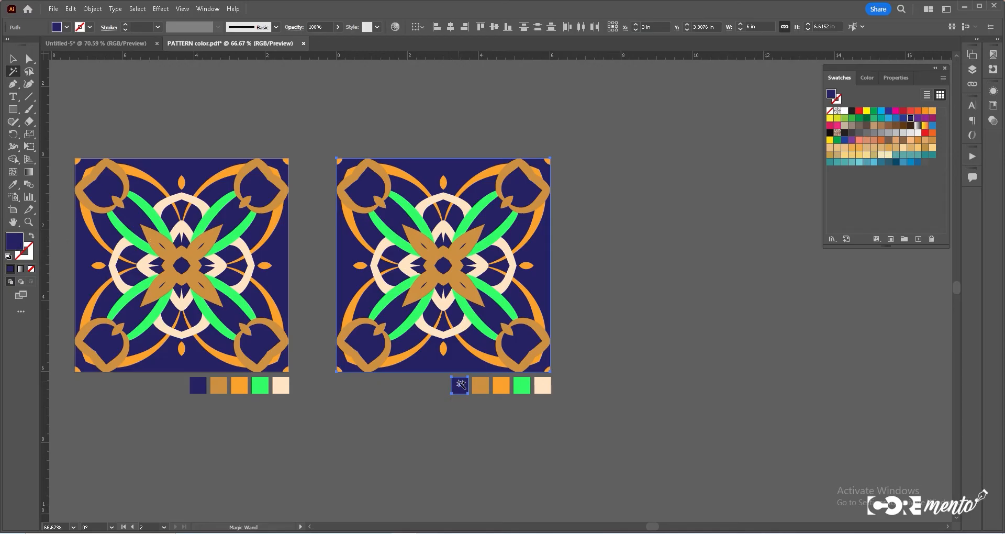
{"action": "double_click", "coordinate": [15, 242]}
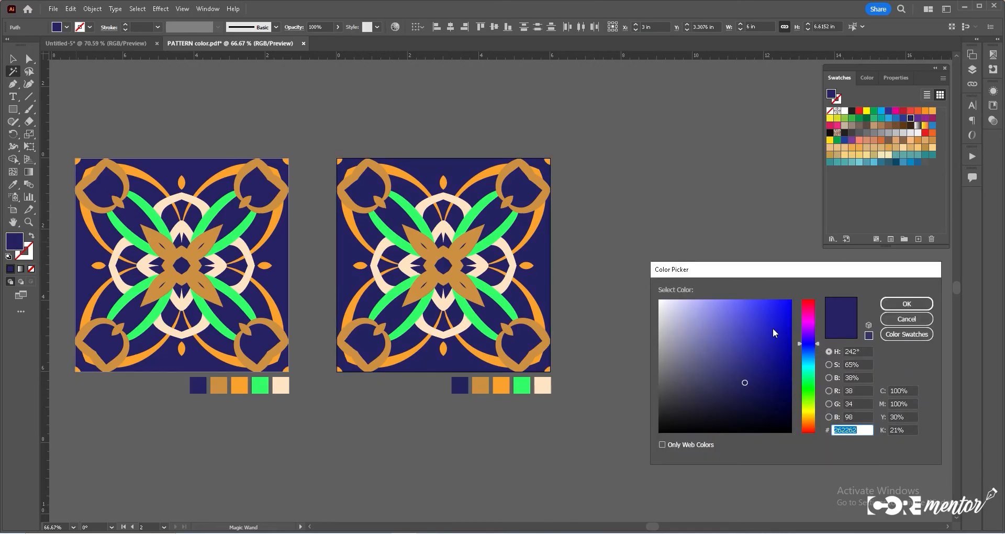
{"action": "mouse_move", "coordinate": [773, 329]}
{"action": "left_mouse_down"}
{"action": "mouse_move", "coordinate": [761, 300]}
{"action": "mouse_move", "coordinate": [777, 300]}
{"action": "left_mouse_up"}
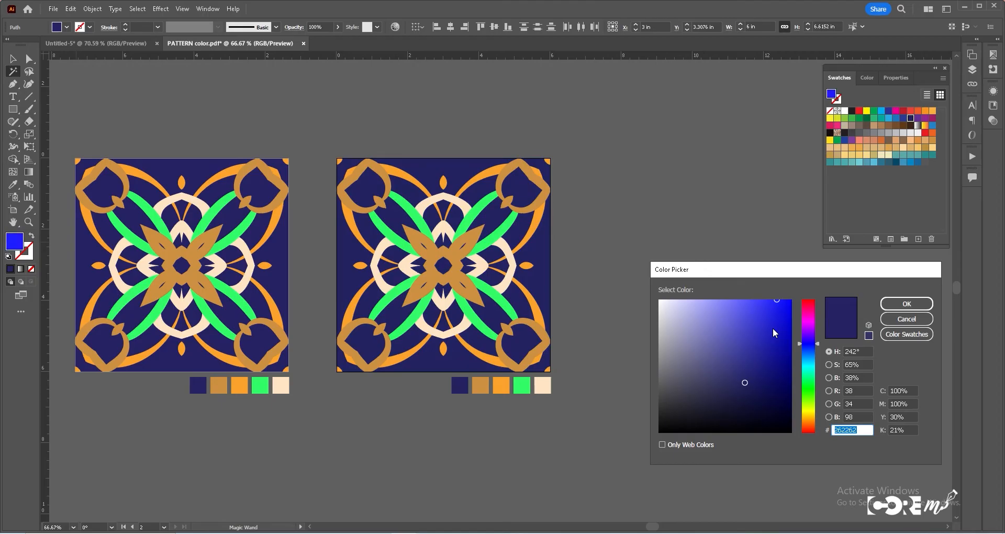
{"action": "left_click_drag", "start_coordinate": [808, 344], "coordinate": [809, 300]}
{"action": "mouse_move", "coordinate": [777, 325]}
{"action": "left_mouse_down"}
{"action": "mouse_move", "coordinate": [792, 338]}
{"action": "mouse_move", "coordinate": [795, 372]}
{"action": "mouse_move", "coordinate": [795, 341]}
{"action": "left_mouse_up"}
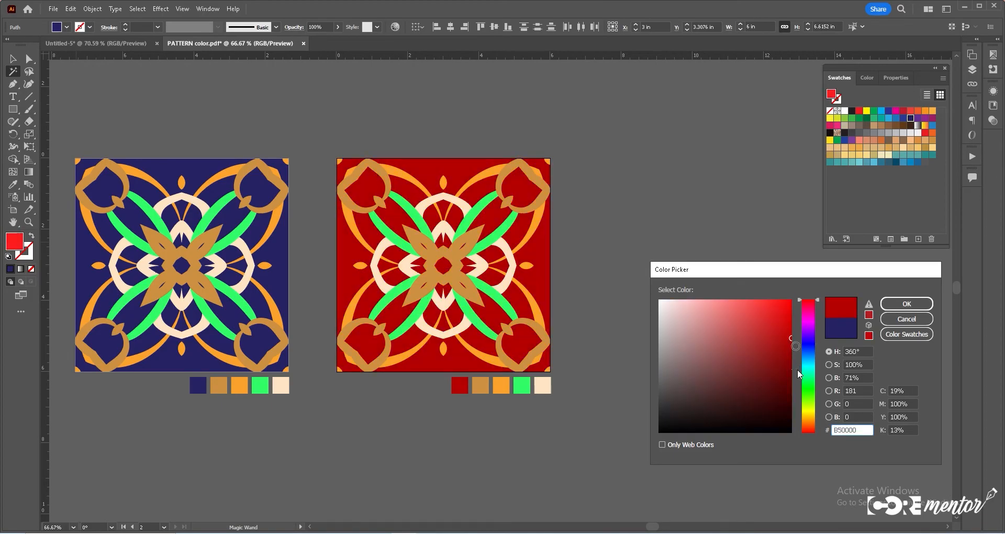
{"action": "left_click", "coordinate": [901, 308]}
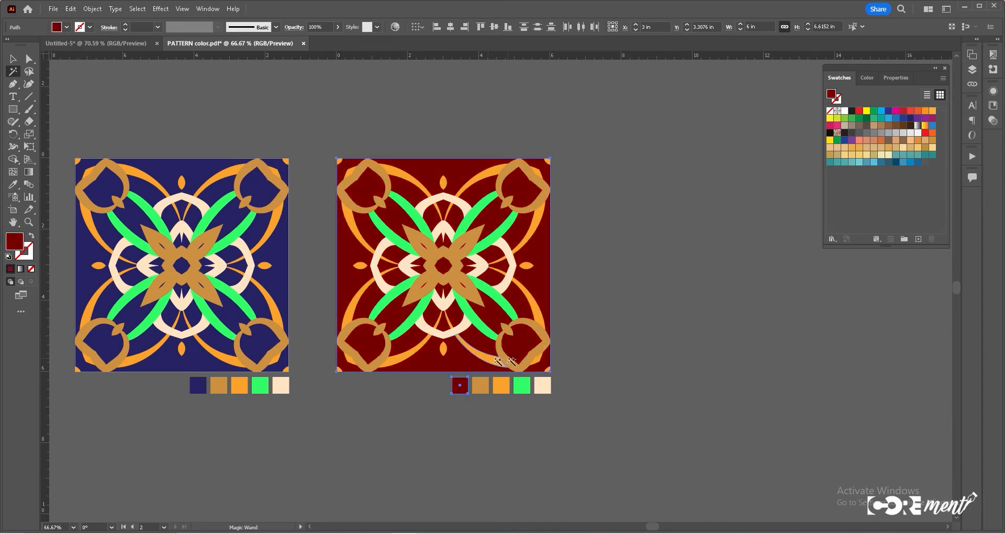
- Recolor the gold shapes of the duplicated pattern to a darker brown in the Color Picker
{"action": "double_click", "coordinate": [15, 241]}
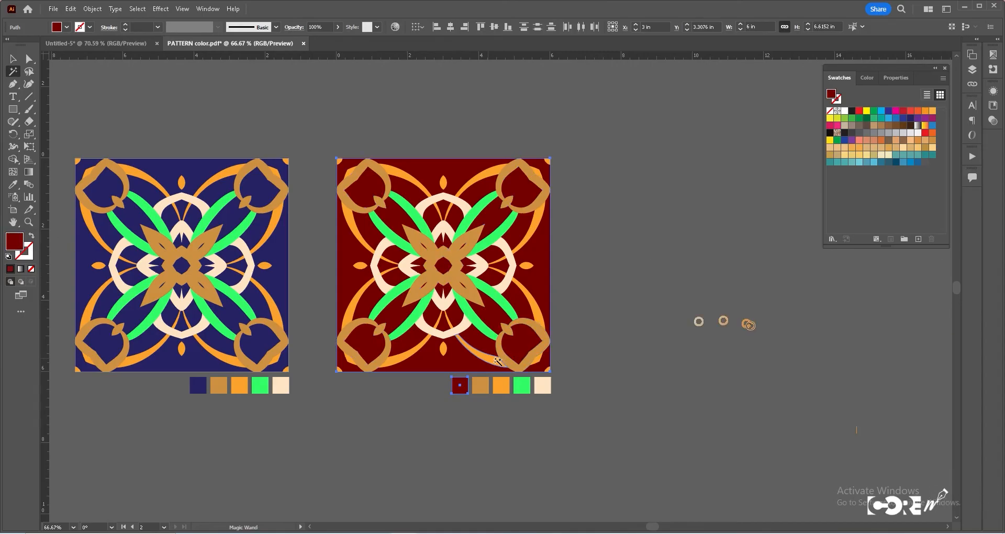
{"action": "mouse_move", "coordinate": [770, 329]}
{"action": "left_mouse_down"}
{"action": "mouse_move", "coordinate": [792, 325]}
{"action": "mouse_move", "coordinate": [752, 300]}
{"action": "left_mouse_up"}
{"action": "left_click", "coordinate": [792, 325]}
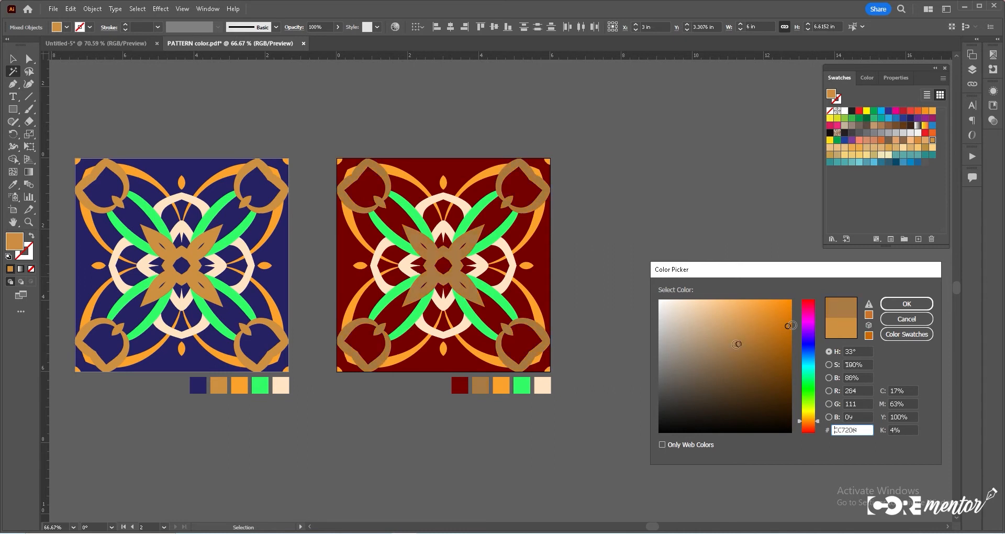
{"action": "left_click", "coordinate": [913, 307]}
- Recolor the orange shapes of the duplicated pattern to a pale peach tone via the Color Picker
{"action": "left_click", "coordinate": [635, 314]}
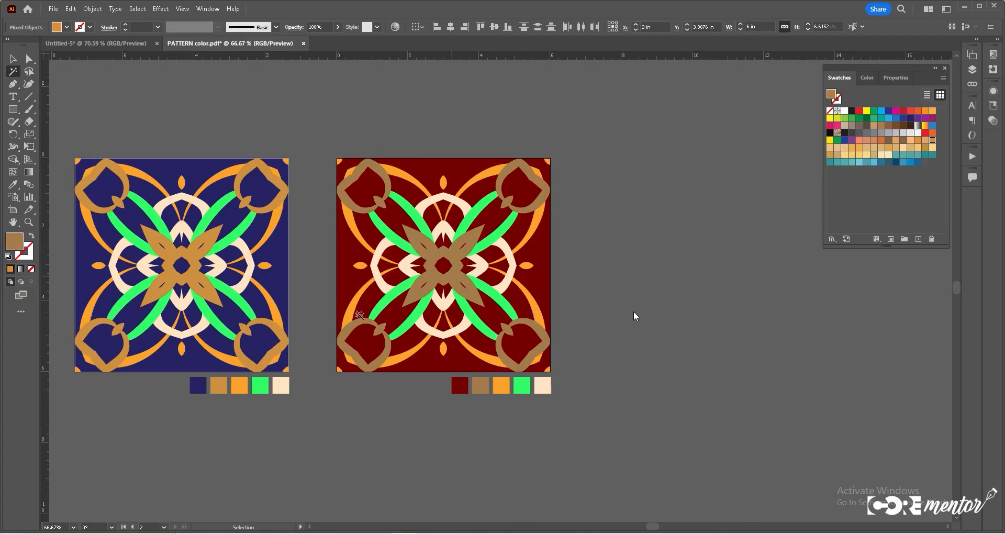
{"action": "double_click", "coordinate": [14, 240]}
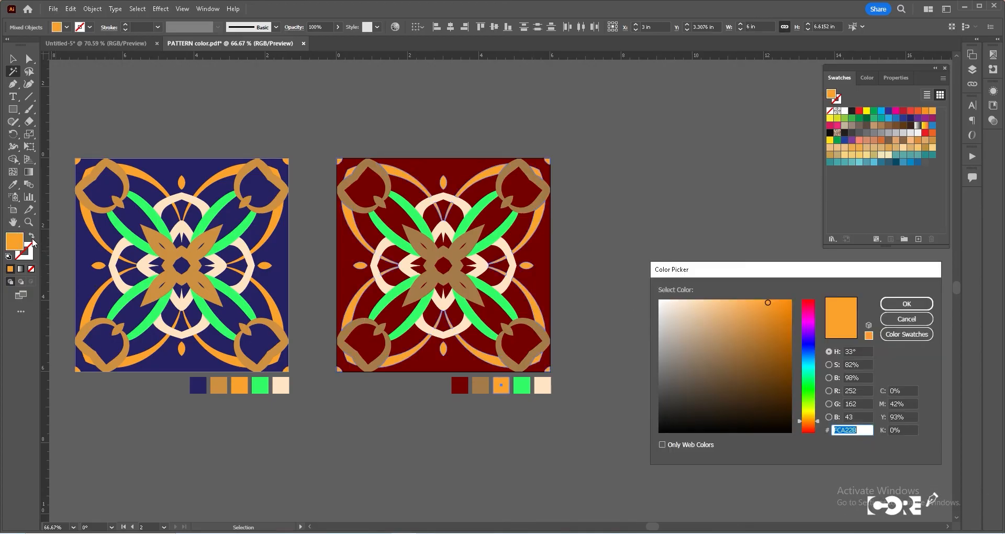
{"action": "type", "text": "FCA22B"}
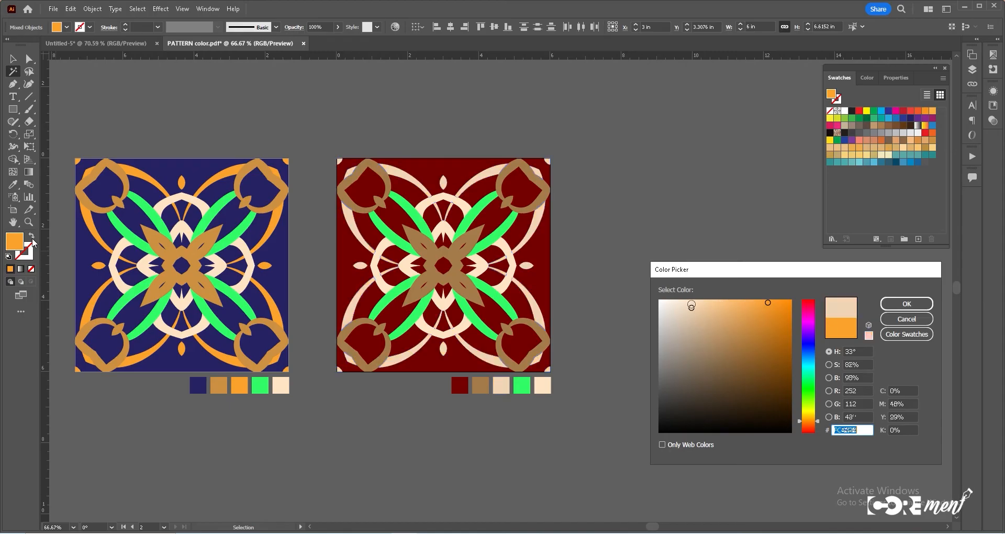
{"action": "left_click", "coordinate": [902, 307]}
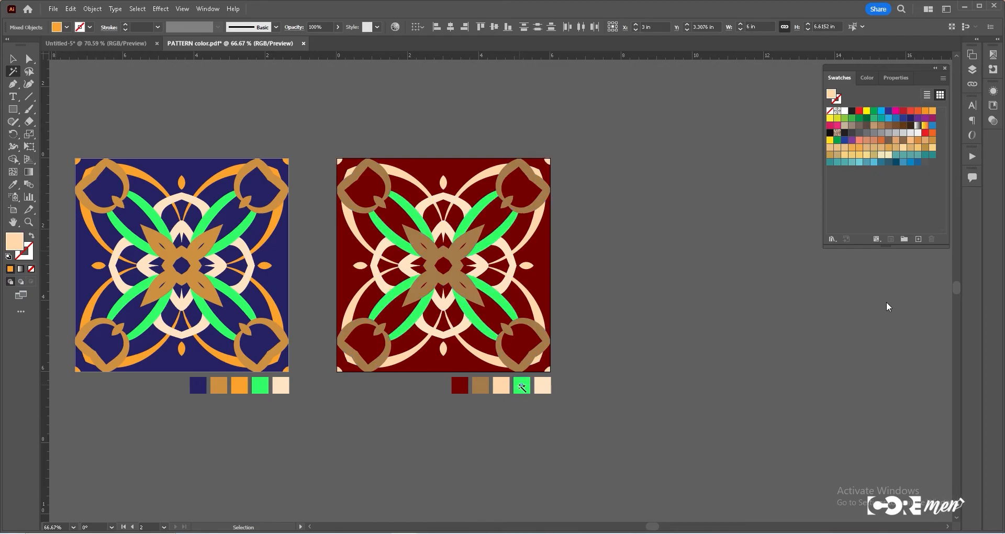
- Select the green shapes of the duplicated pattern with the Magic Wand and recolor them olive green in the Color Picker
{"action": "left_click", "coordinate": [524, 386]}
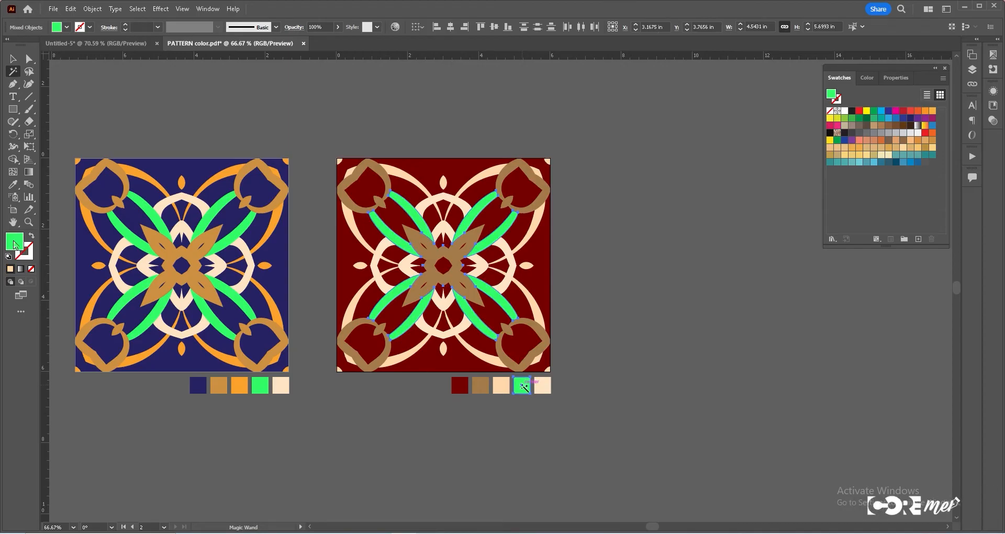
{"action": "mouse_move", "coordinate": [748, 310]}
{"action": "left_mouse_down"}
{"action": "mouse_move", "coordinate": [750, 348]}
{"action": "mouse_move", "coordinate": [709, 349]}
{"action": "left_mouse_up"}
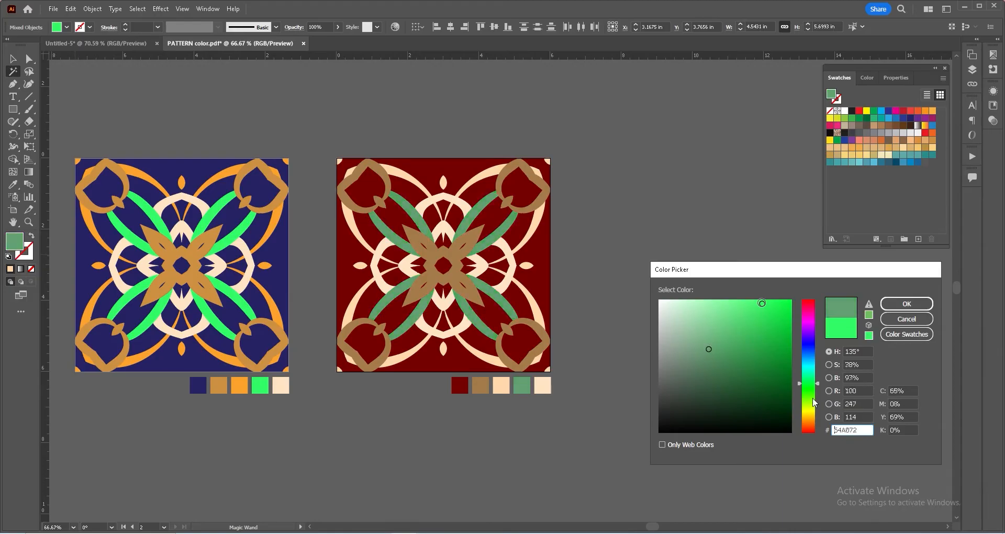
{"action": "left_click_drag", "start_coordinate": [818, 386], "coordinate": [817, 405]}
{"action": "left_click_drag", "start_coordinate": [712, 350], "coordinate": [760, 339]}
{"action": "left_click", "coordinate": [918, 303]}
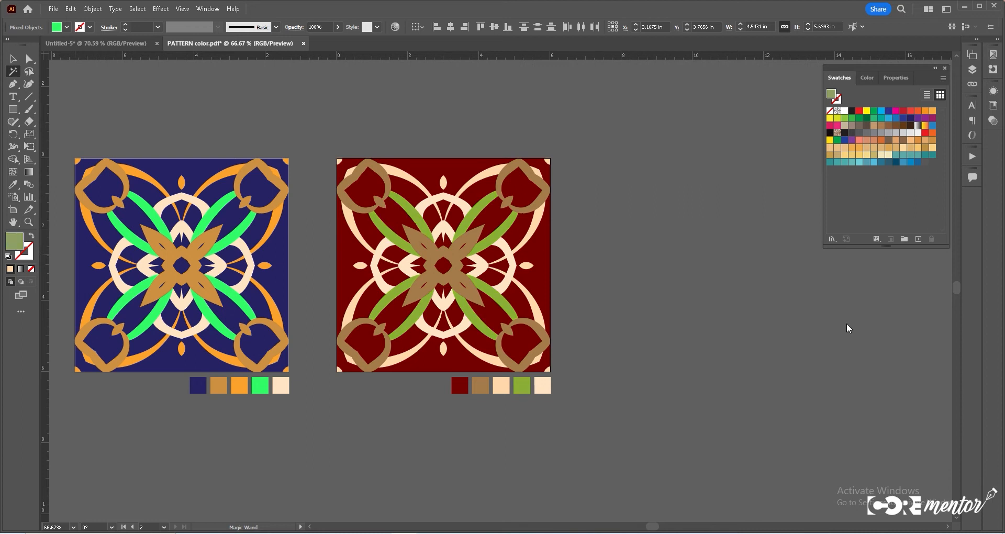
- Select the pale cream shapes via their swatch and recolor them mustard yellow in the Color Picker
{"action": "left_click", "coordinate": [542, 386]}
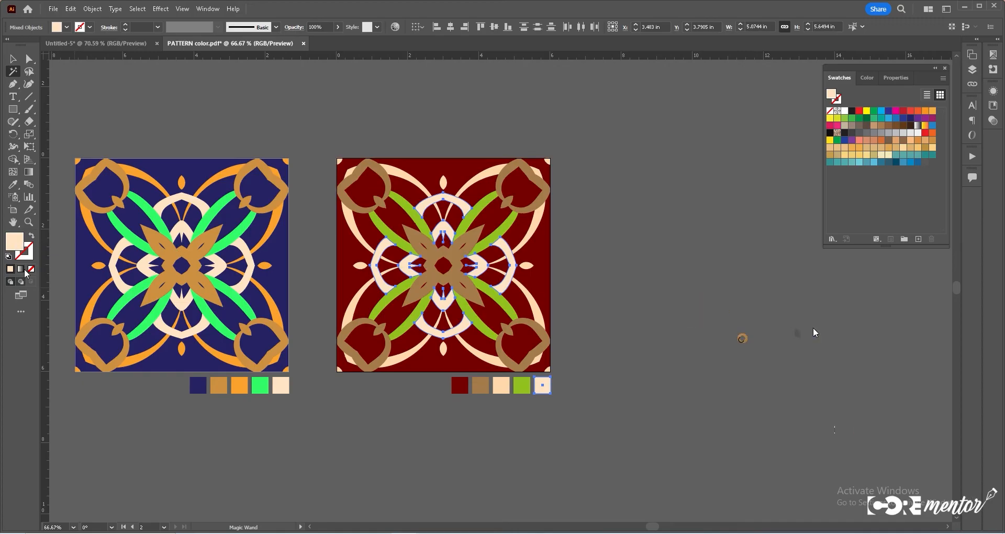
{"action": "left_click_drag", "start_coordinate": [817, 419], "coordinate": [818, 413]}
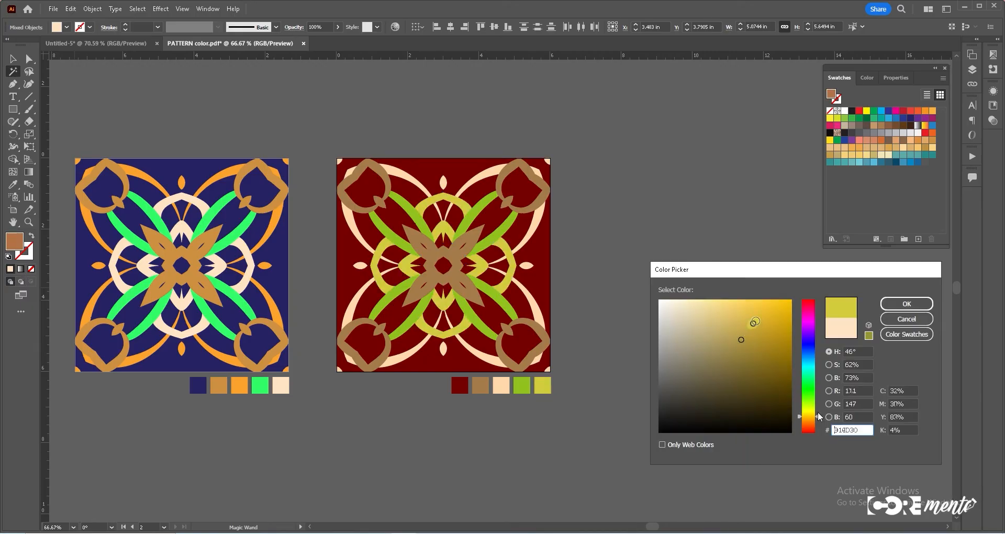
{"action": "left_click", "coordinate": [765, 317]}
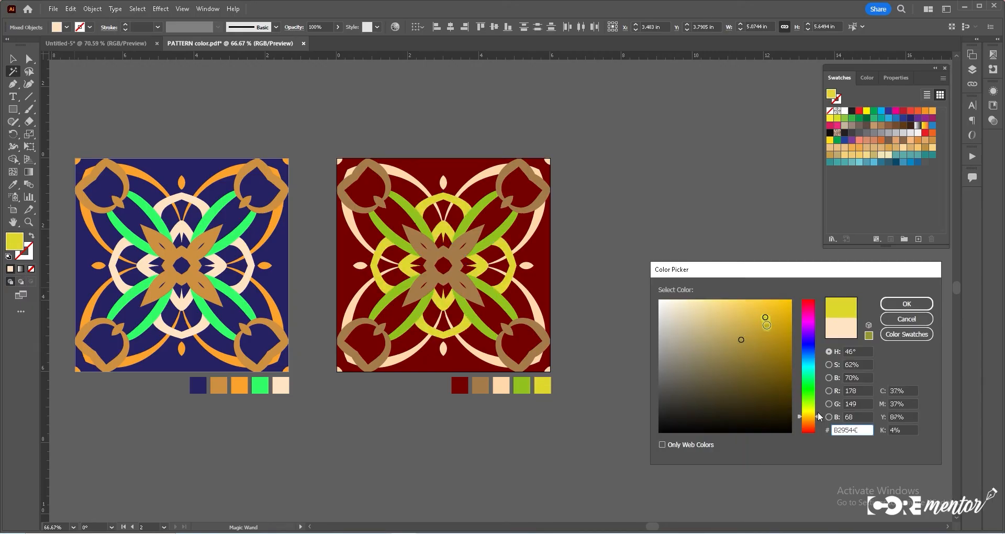
{"action": "left_click", "coordinate": [760, 317]}
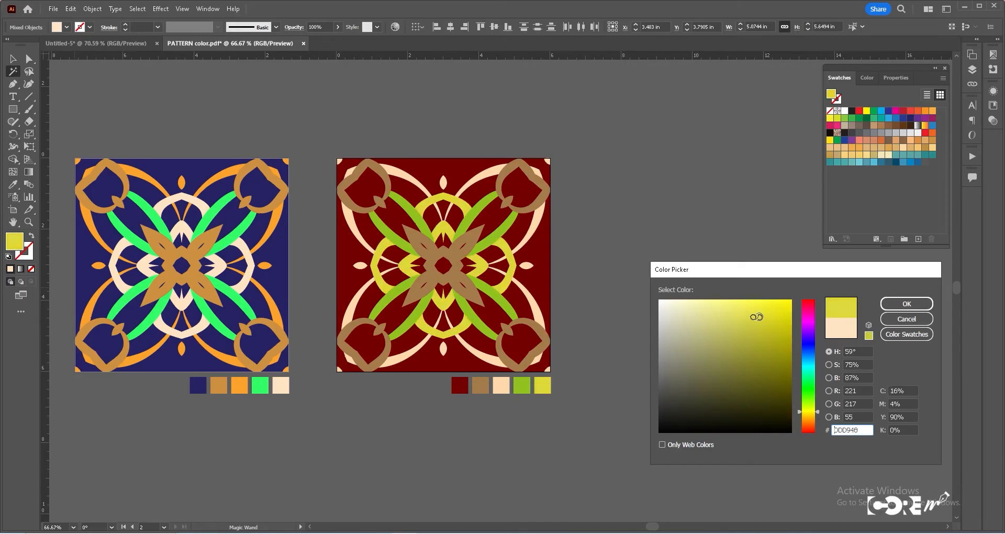
{"action": "left_click", "coordinate": [907, 304]}
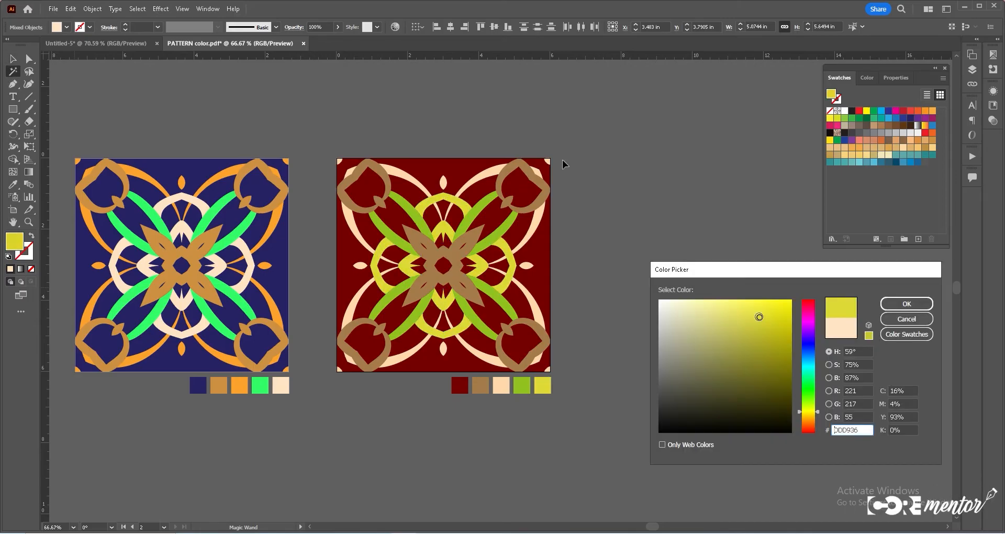
- Duplicate the red artboard together with its pattern and swatch row as a third artboard to the right
{"action": "left_click", "coordinate": [619, 168]}
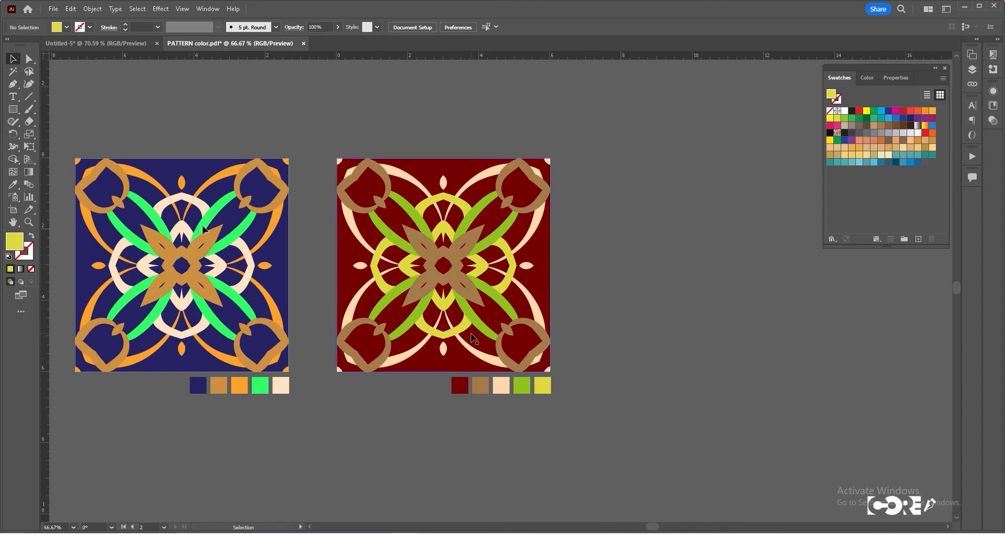
{"action": "left_click", "coordinate": [13, 210]}
{"action": "left_click_drag", "start_coordinate": [383, 269], "coordinate": [616, 283]}
{"action": "key", "text": "ctrl+z"}
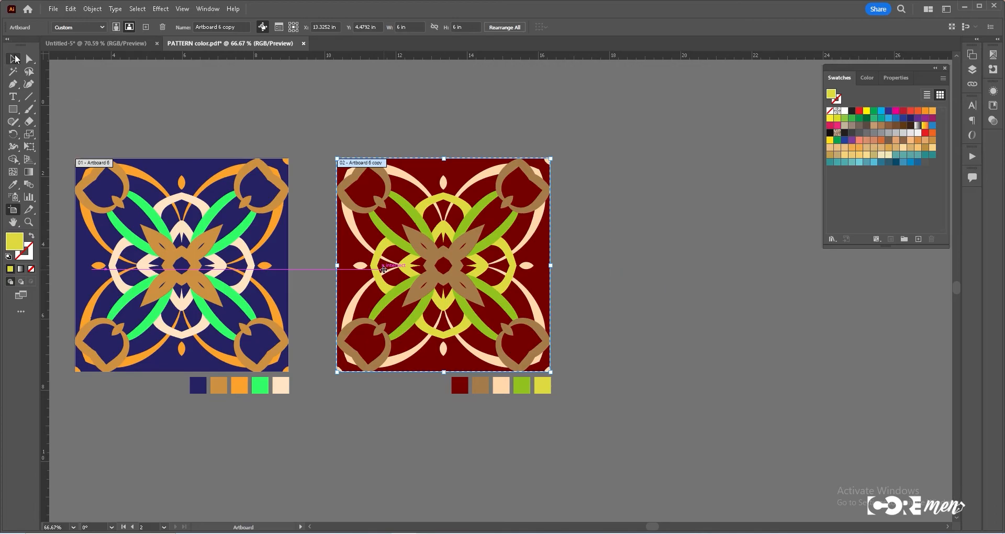
{"action": "left_click", "coordinate": [15, 59]}
{"action": "left_click_drag", "start_coordinate": [552, 423], "coordinate": [712, 406]}
{"action": "left_click_drag", "start_coordinate": [526, 403], "coordinate": [561, 454]}
{"action": "key", "text": "ctrl+2"}
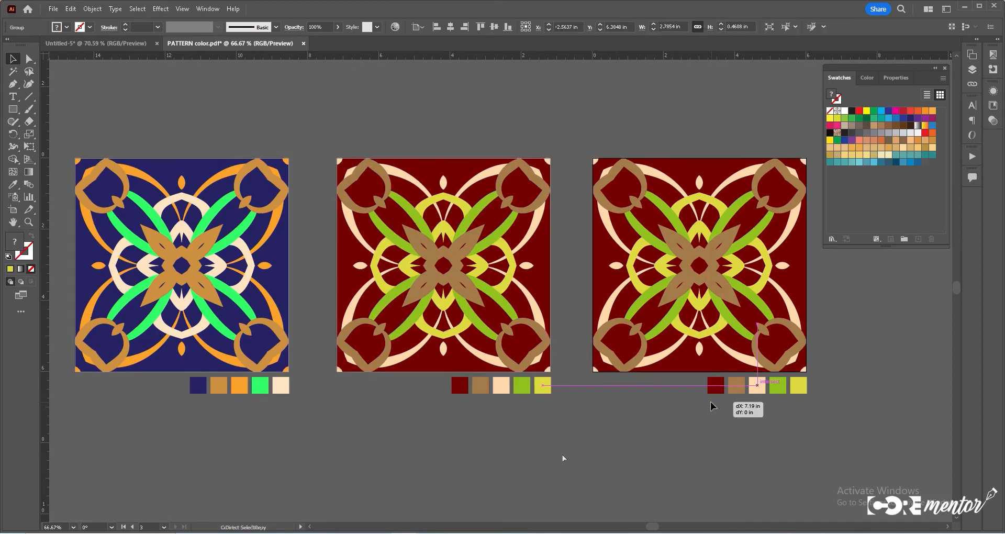
{"action": "left_click_drag", "start_coordinate": [712, 405], "coordinate": [711, 402]}
{"action": "left_click", "coordinate": [711, 402]}
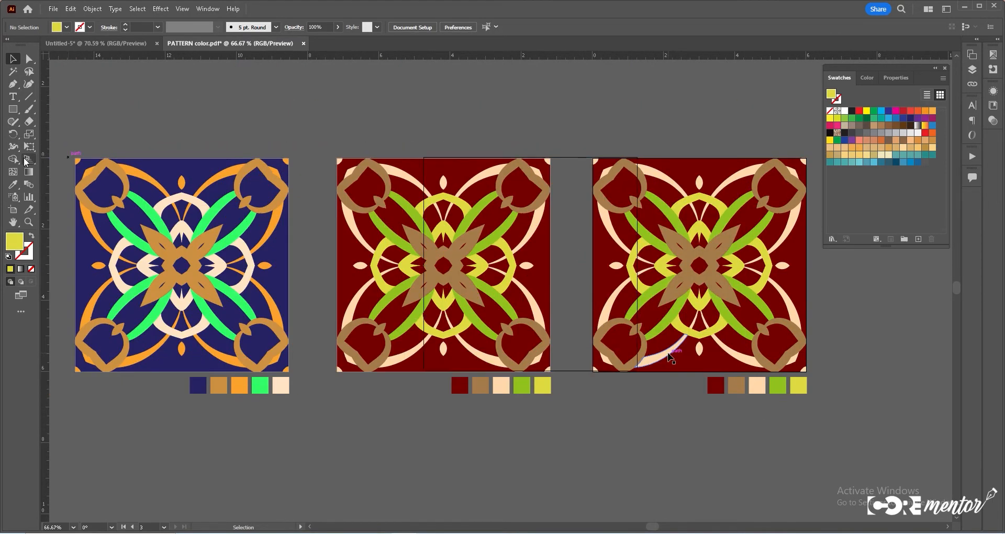
- On the third artboard, recolor the dark red background to near-black and the brown shapes to grey using Swatches
{"action": "left_click", "coordinate": [14, 73]}
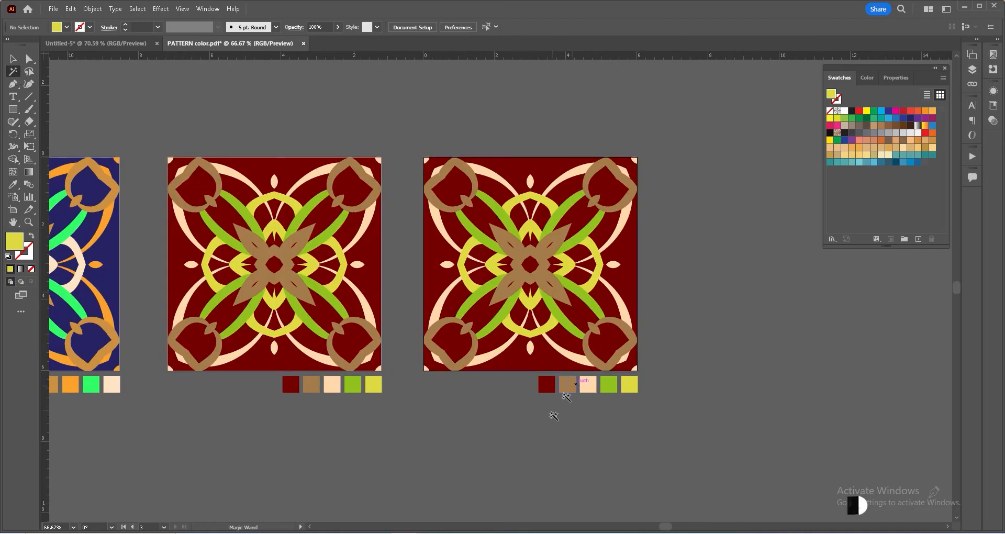
{"action": "left_click", "coordinate": [547, 386]}
{"action": "left_click", "coordinate": [845, 133]}
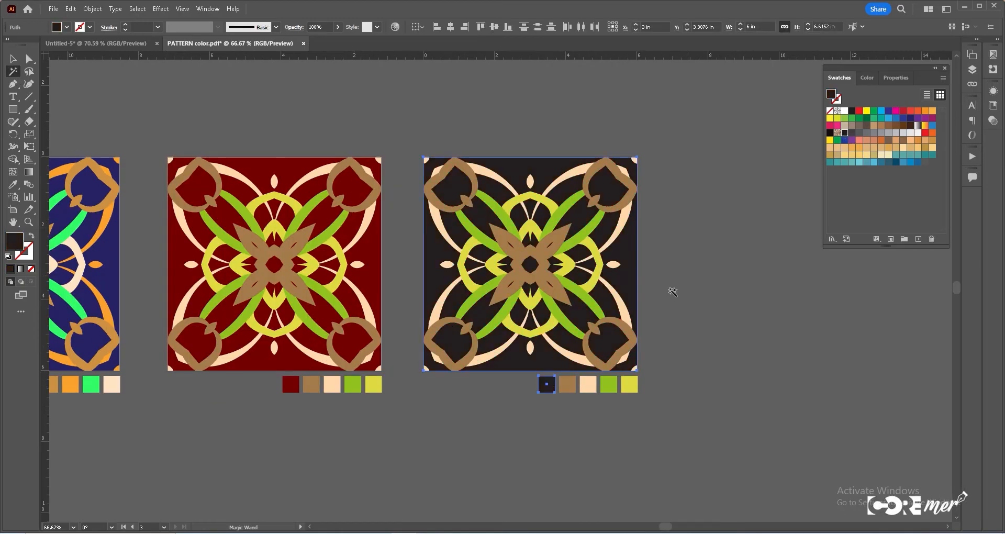
{"action": "left_click", "coordinate": [567, 385]}
{"action": "left_click", "coordinate": [867, 134]}
- Recolor the peach, green and yellow shapes of the third pattern to lighter greys from the Swatches panel
{"action": "left_click", "coordinate": [588, 385]}
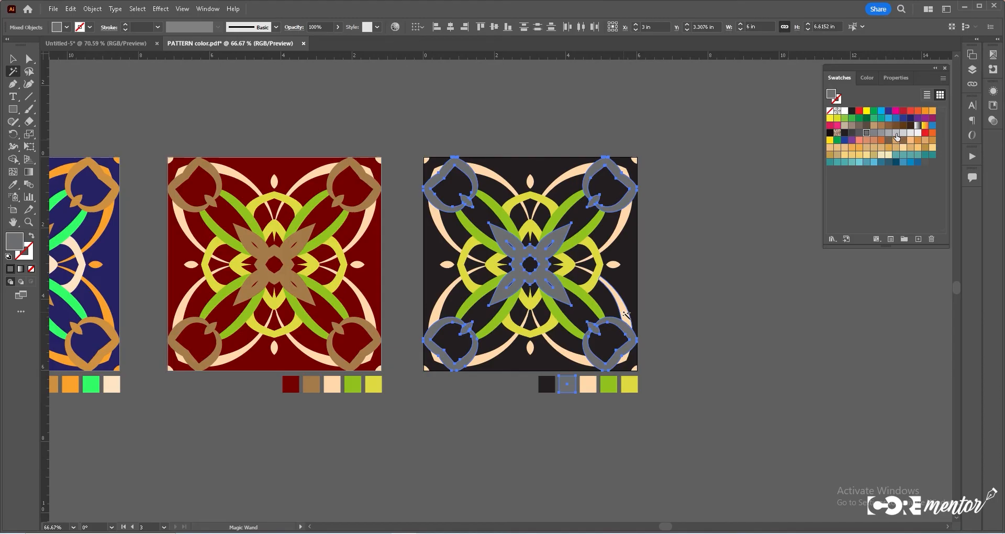
{"action": "left_click", "coordinate": [895, 134]}
{"action": "left_click", "coordinate": [587, 300]}
{"action": "left_click", "coordinate": [903, 134]}
{"action": "left_click", "coordinate": [629, 385]}
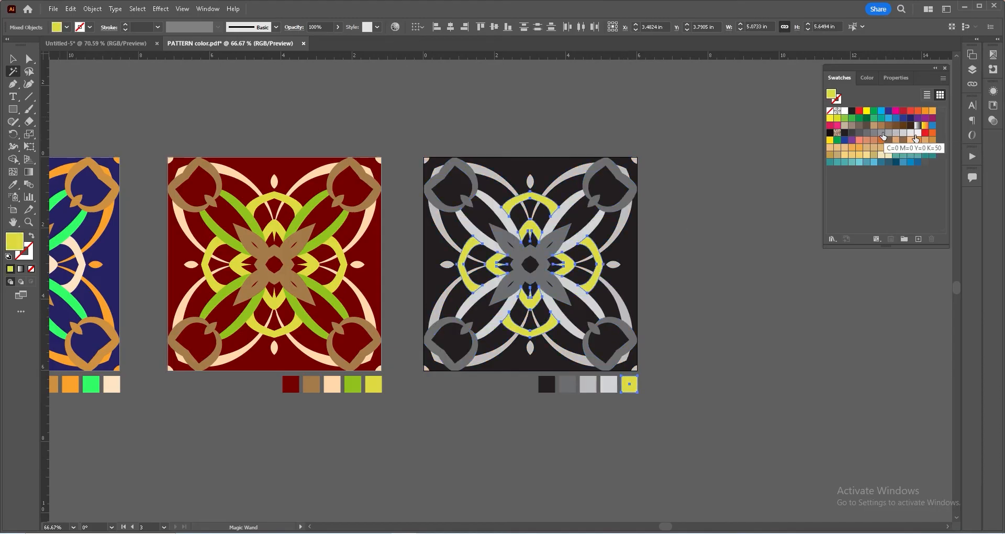
{"action": "left_click", "coordinate": [882, 134]}
{"action": "left_click", "coordinate": [888, 134]}
{"action": "key", "text": "v"}
- On the fourth artboard, recolor the black background to dark green in the Color Picker
{"action": "left_click", "coordinate": [759, 247]}
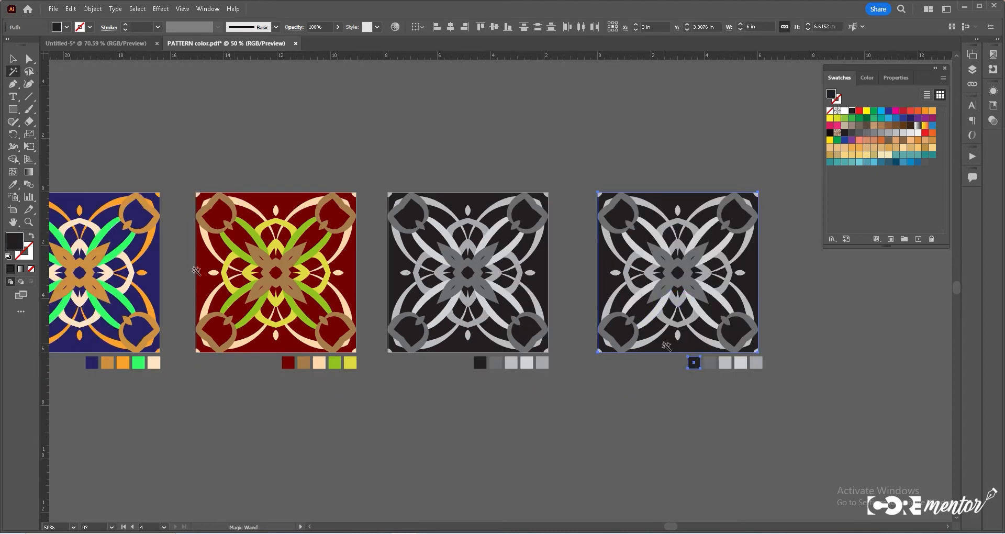
{"action": "double_click", "coordinate": [15, 241]}
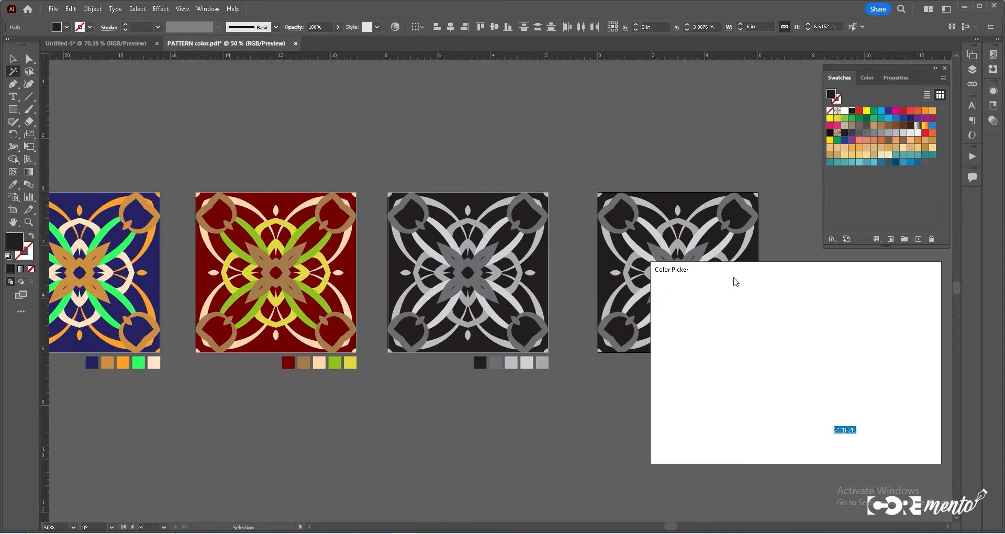
{"action": "left_click", "coordinate": [809, 398]}
{"action": "left_click", "coordinate": [790, 370]}
{"action": "left_click", "coordinate": [907, 305]}
- Select the medium grey shapes of the fourth pattern and recolor them a mid green in the Color Picker
{"action": "left_click", "coordinate": [693, 257]}
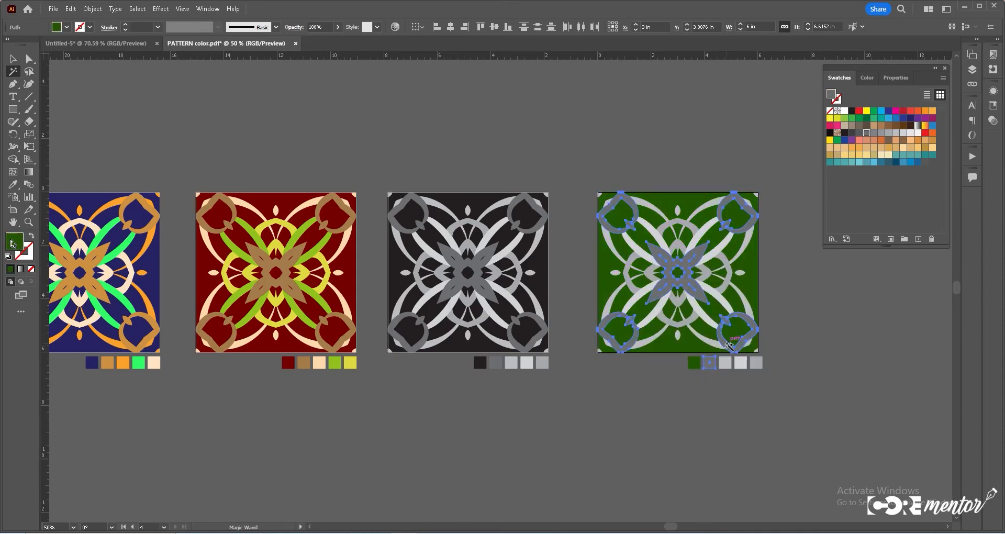
{"action": "double_click", "coordinate": [15, 242]}
{"action": "left_click", "coordinate": [808, 398]}
{"action": "left_click", "coordinate": [790, 336]}
{"action": "left_click", "coordinate": [748, 341]}
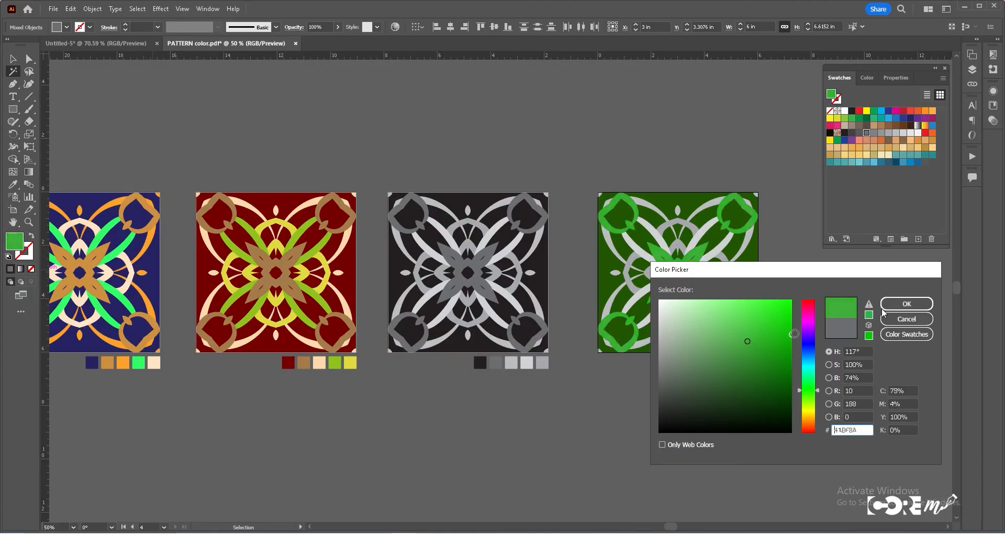
{"action": "left_click", "coordinate": [906, 304]}
- Recolor the next grey shapes of the fourth pattern to bright green 41BC00
{"action": "left_click", "coordinate": [609, 341]}
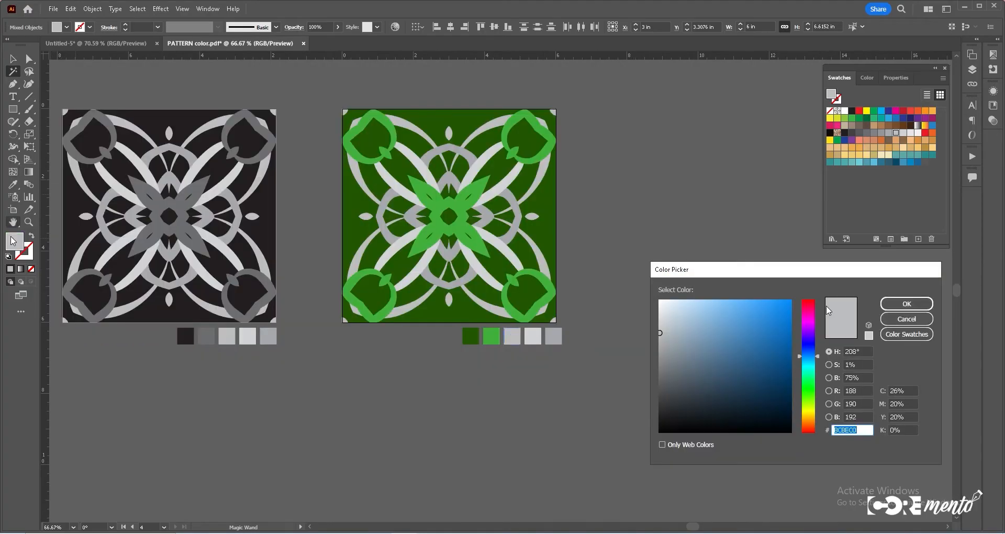
{"action": "left_click", "coordinate": [809, 397]}
{"action": "left_click", "coordinate": [789, 349]}
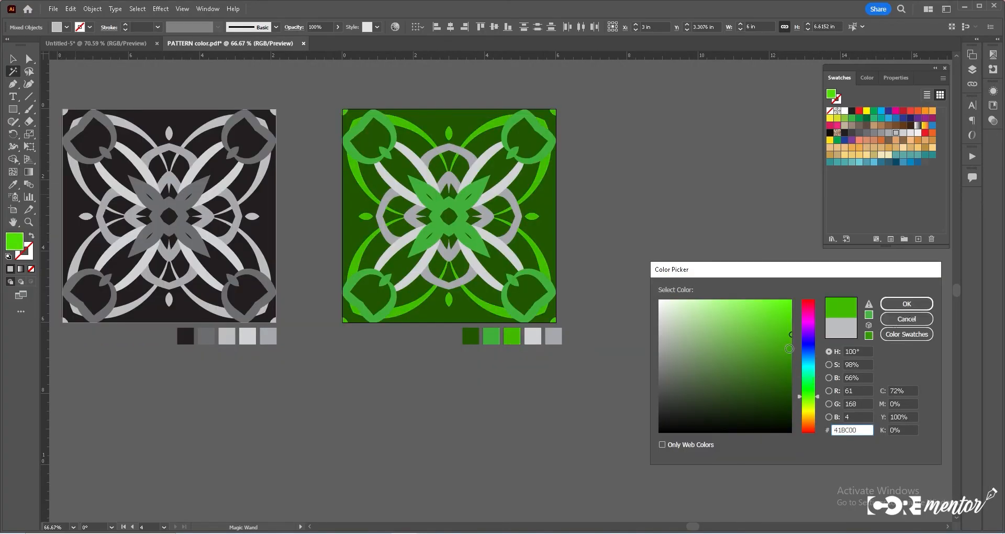
{"action": "left_click", "coordinate": [906, 307]}
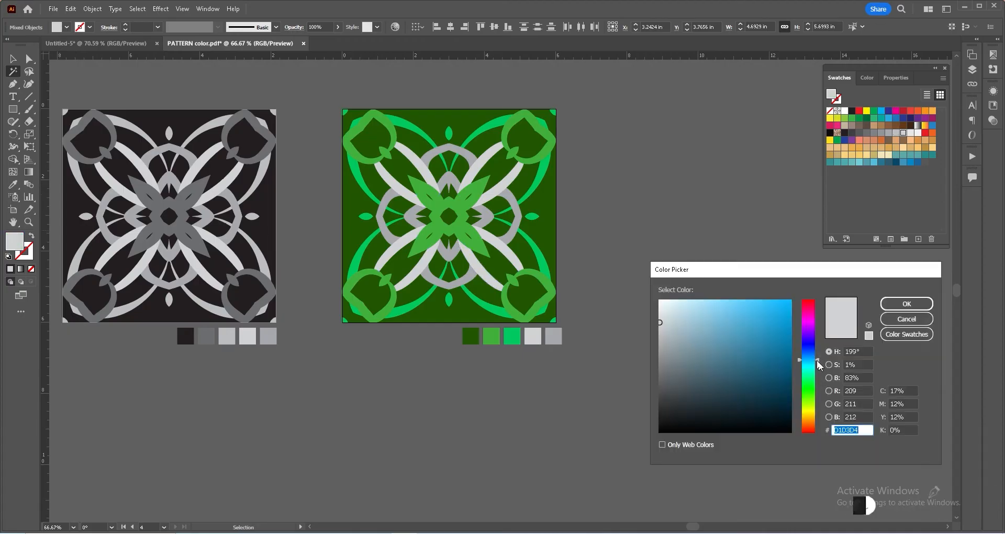
- Recolor the remaining light grey shapes of the fourth pattern to mint and teal greens, then deselect everything
{"action": "left_click", "coordinate": [808, 383]}
{"action": "left_click_drag", "start_coordinate": [781, 317], "coordinate": [737, 297]}
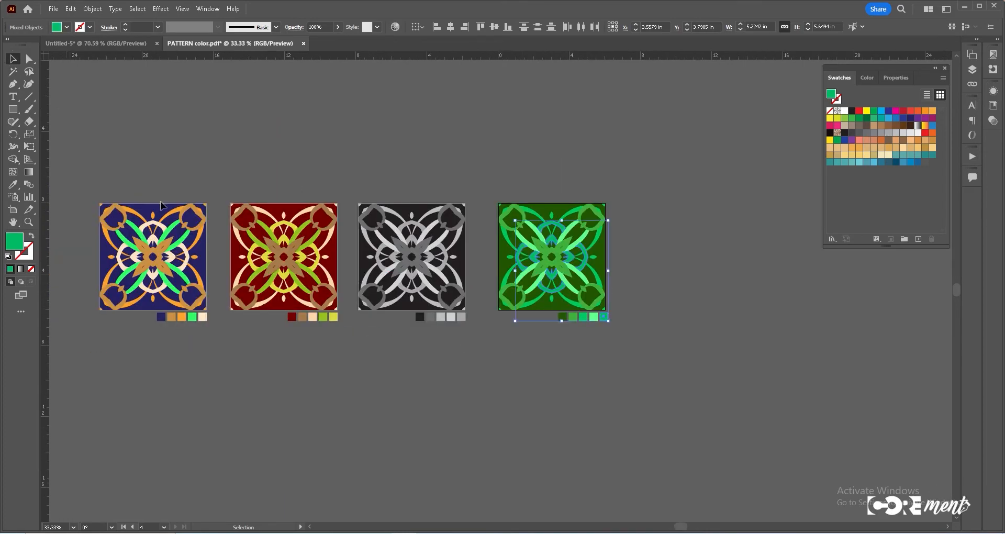
{"action": "left_click", "coordinate": [588, 314]}
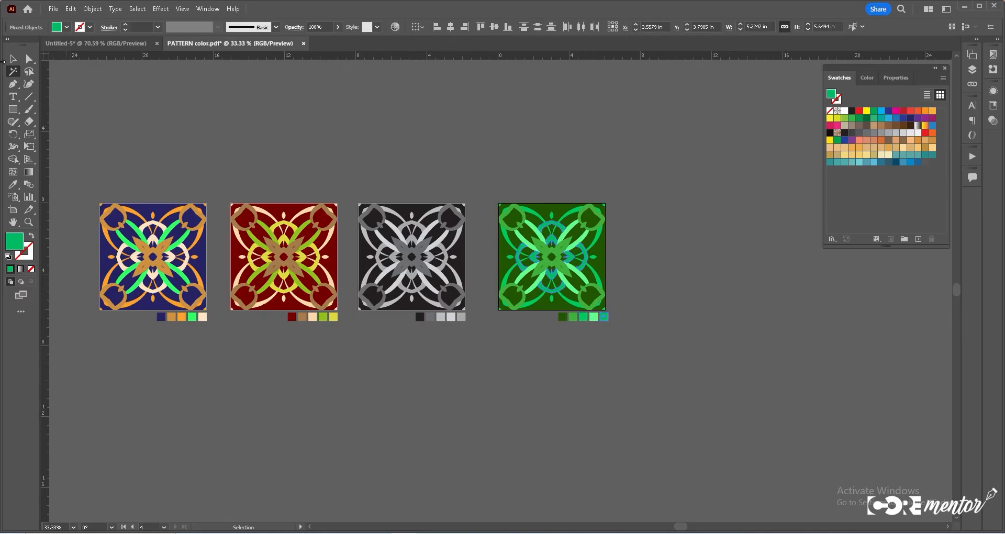
{"action": "left_click", "coordinate": [14, 59]}
{"action": "left_click", "coordinate": [582, 327]}
{"action": "left_click", "coordinate": [589, 322]}
{"action": "key", "text": "ctrl+shift+a"}
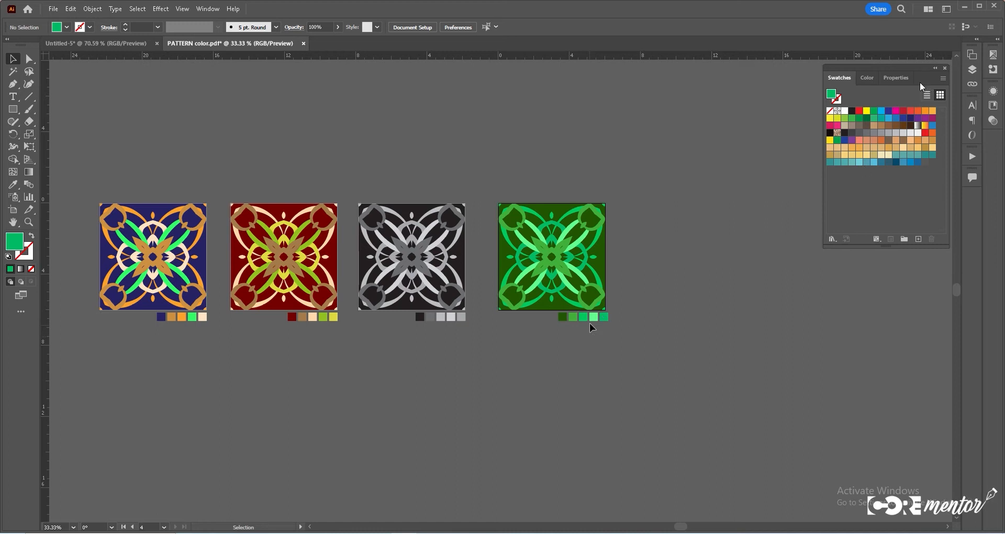
- Open the PANTONE+ CMYK Coated color book swatch library from the Swatches panel menu, then close it
{"action": "left_click", "coordinate": [940, 81]}
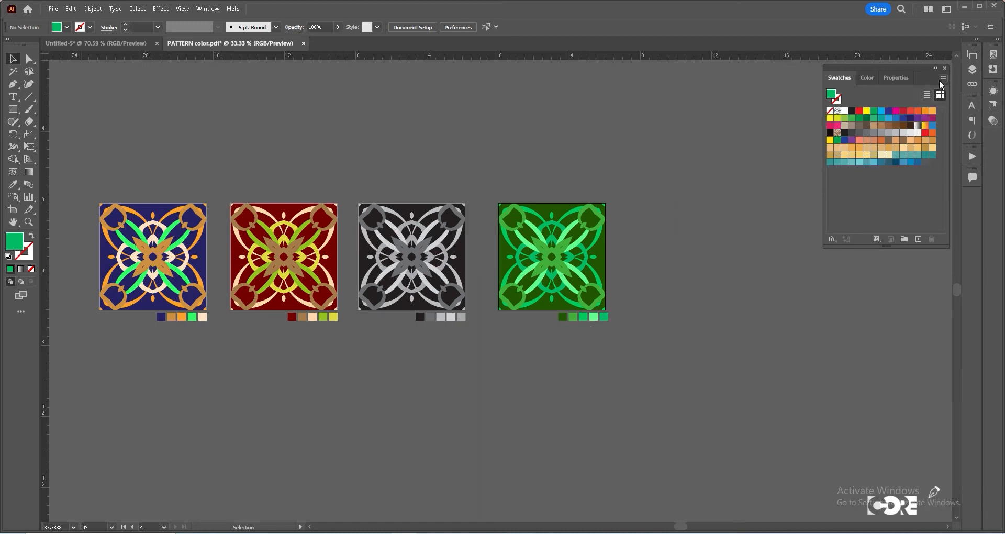
{"action": "mouse_move", "coordinate": [840, 308]}
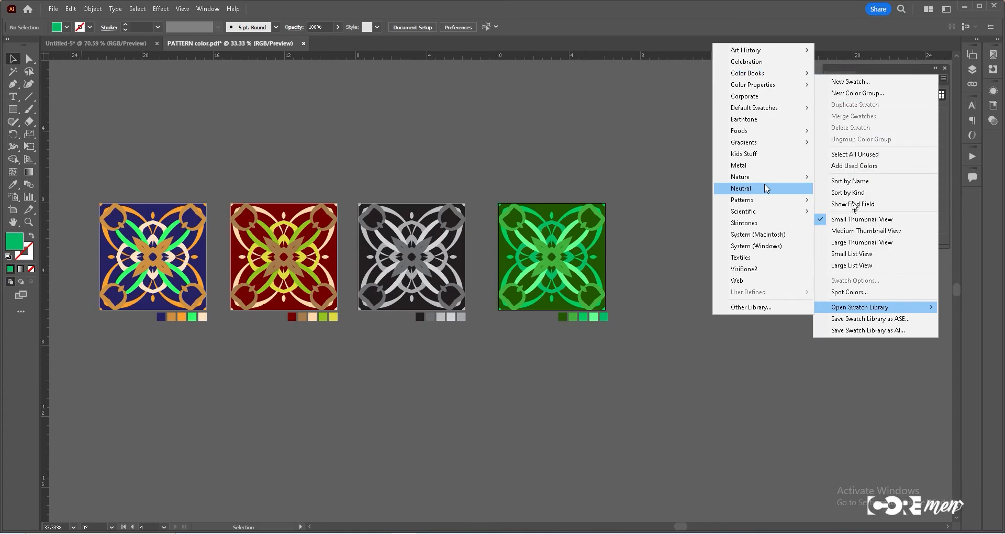
{"action": "mouse_move", "coordinate": [801, 74]}
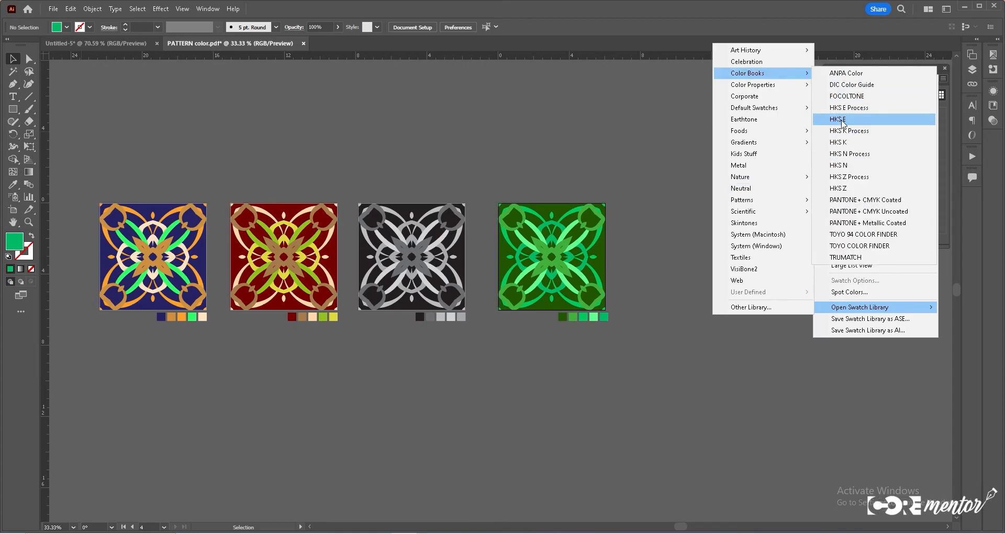
{"action": "left_click", "coordinate": [849, 200]}
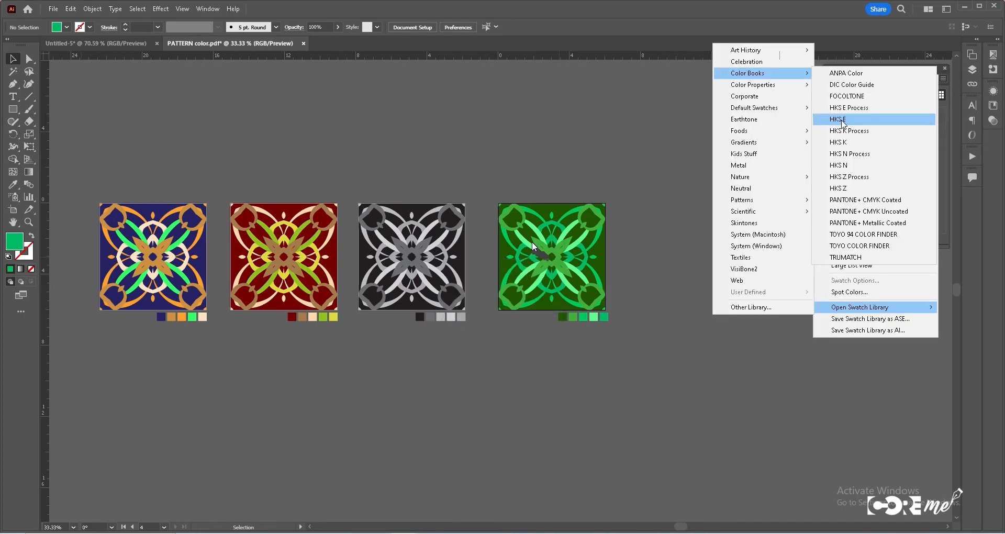
{"action": "left_click_drag", "start_coordinate": [791, 331], "coordinate": [803, 455]}
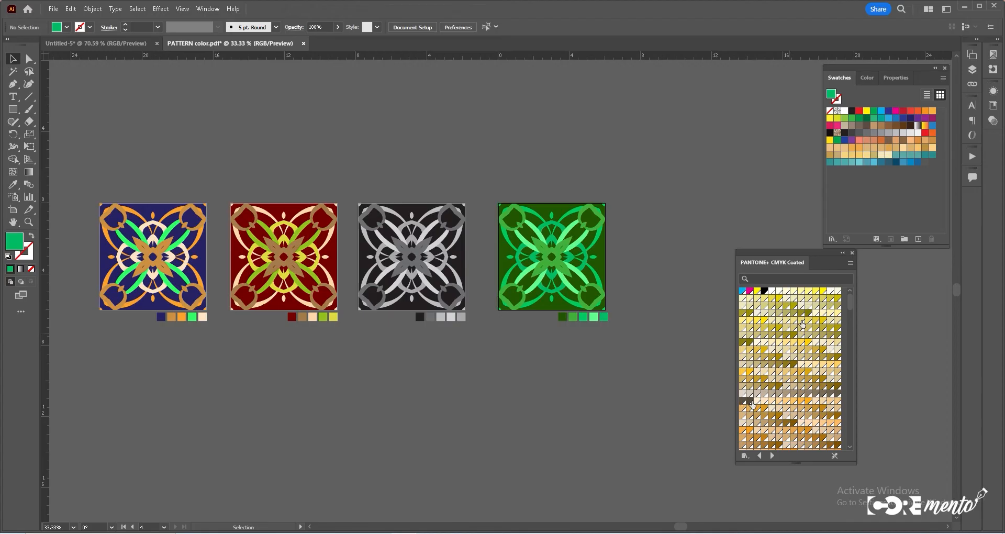
{"action": "left_click", "coordinate": [852, 253]}
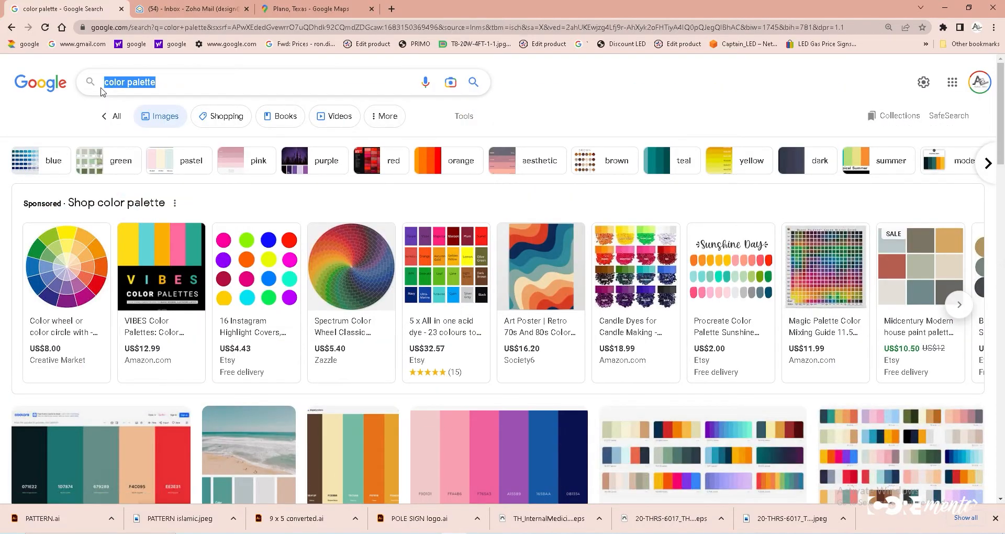
- Switch to the browser and browse Google image results for color palette and color palette pastel ideas
{"action": "scroll", "coordinate": [537, 343], "scroll_direction": "down", "scroll_amount": 10}
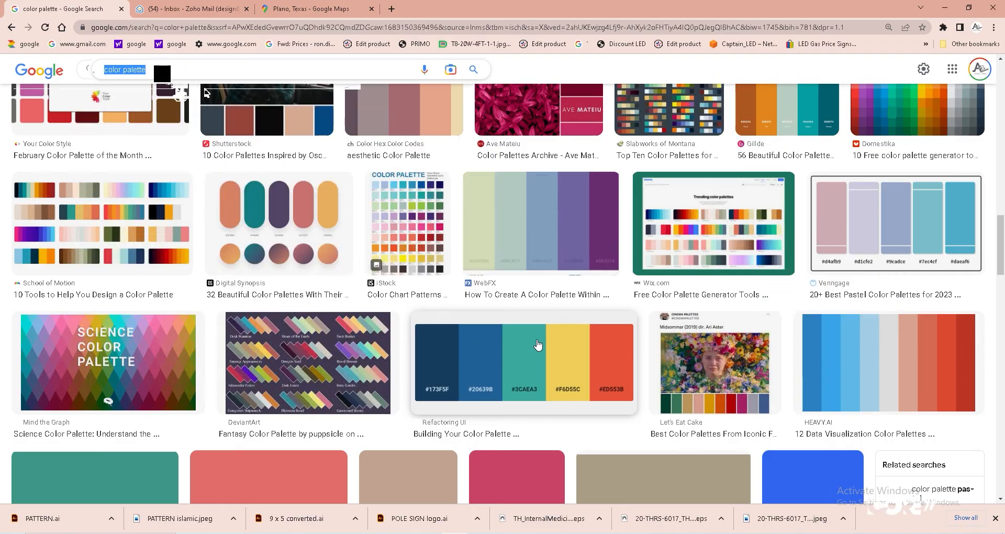
{"action": "scroll", "coordinate": [539, 345], "scroll_direction": "down", "scroll_amount": 4}
{"action": "left_click", "coordinate": [162, 73]}
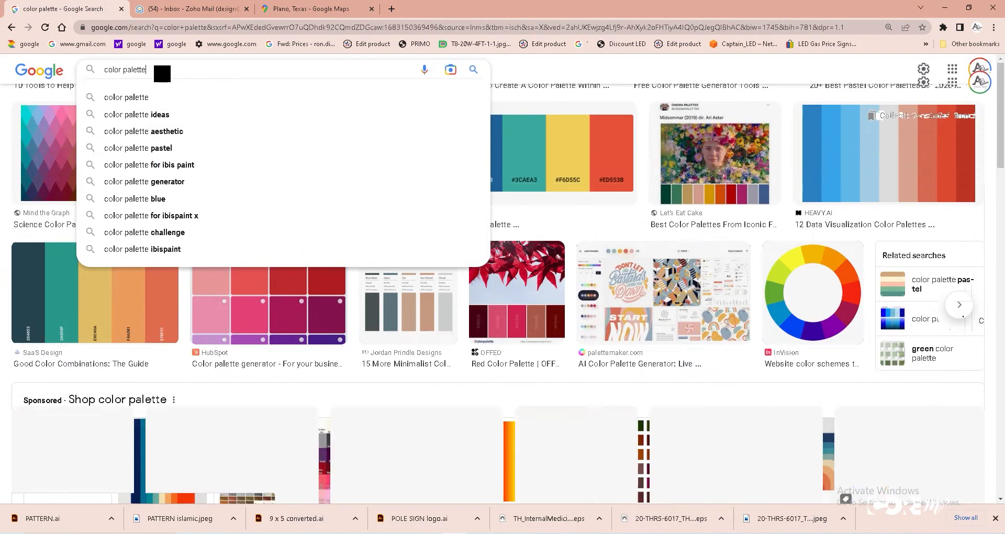
{"action": "left_click", "coordinate": [138, 147]}
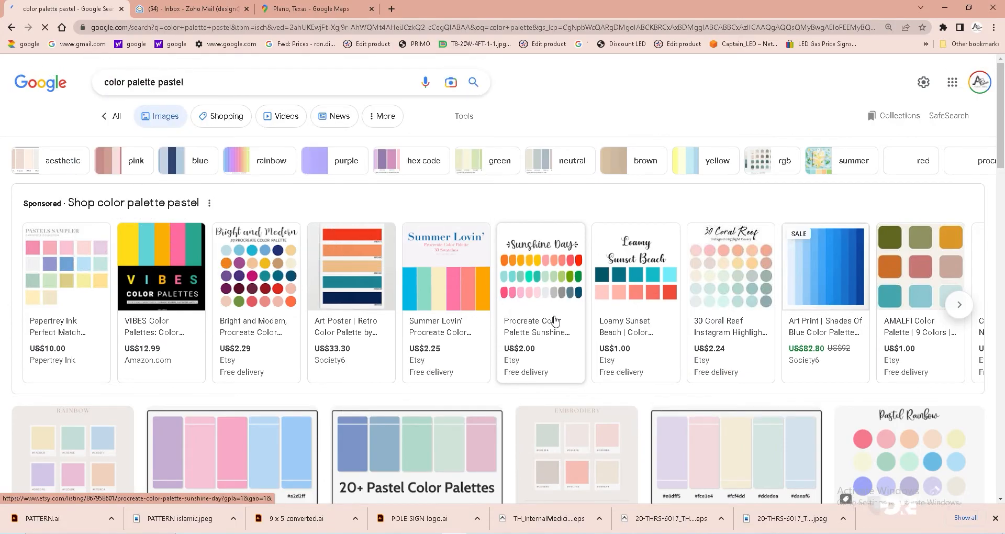
{"action": "scroll", "coordinate": [555, 321], "scroll_direction": "down", "scroll_amount": 2}
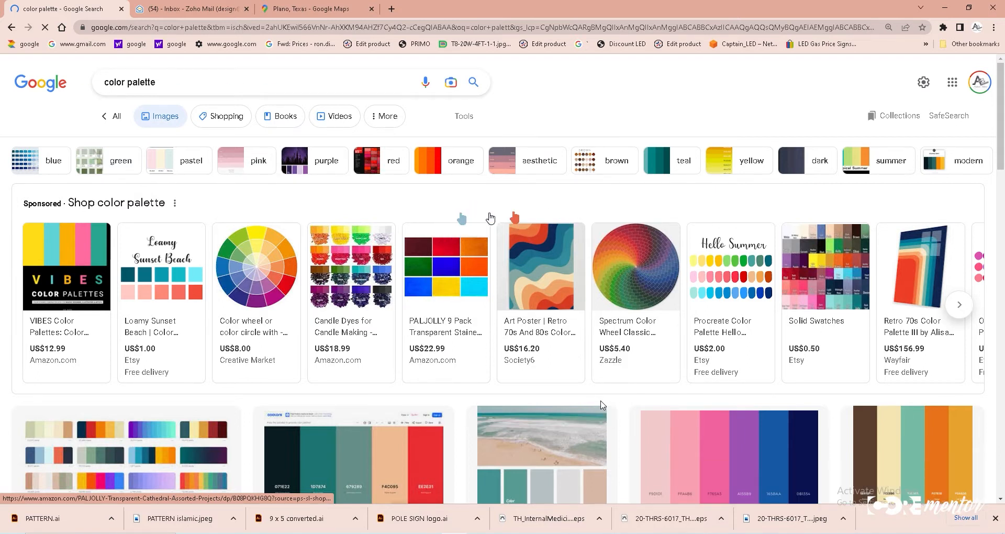
{"action": "scroll", "coordinate": [497, 220], "scroll_direction": "down", "scroll_amount": 7}
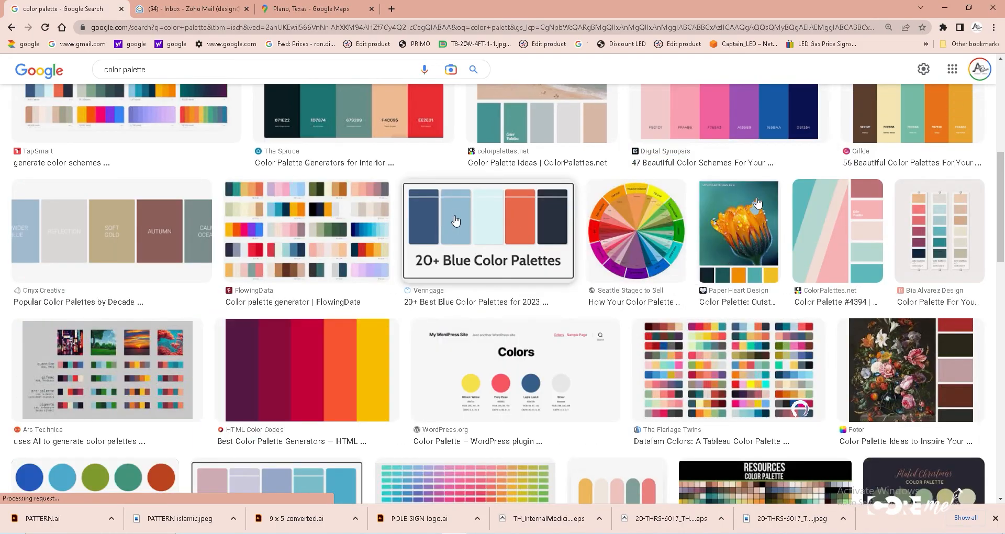
- Copy the 20+ Blue Color Palettes image from the search results, paste it into the document, and shrink it below the artboards
{"action": "right_click", "coordinate": [762, 189]}
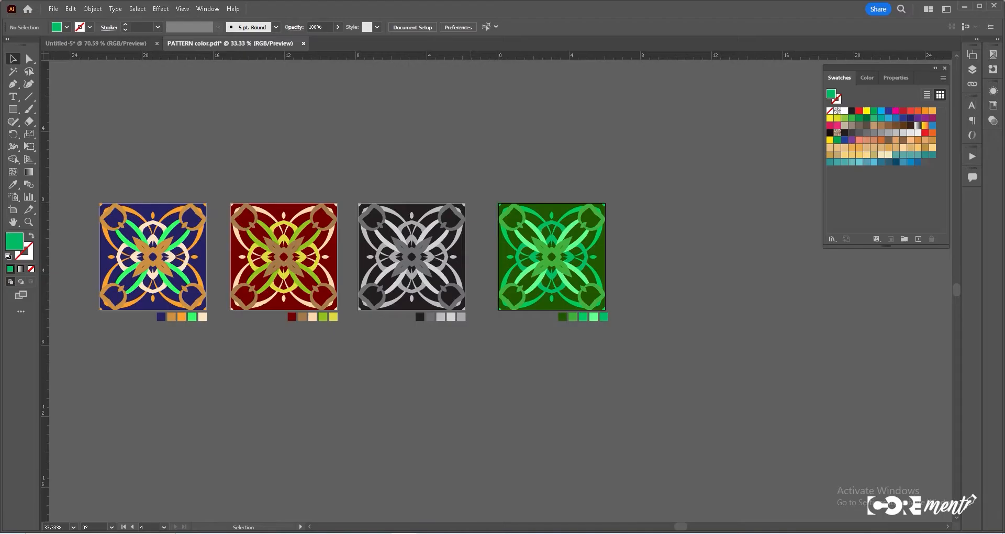
{"action": "key", "text": "ctrl+v"}
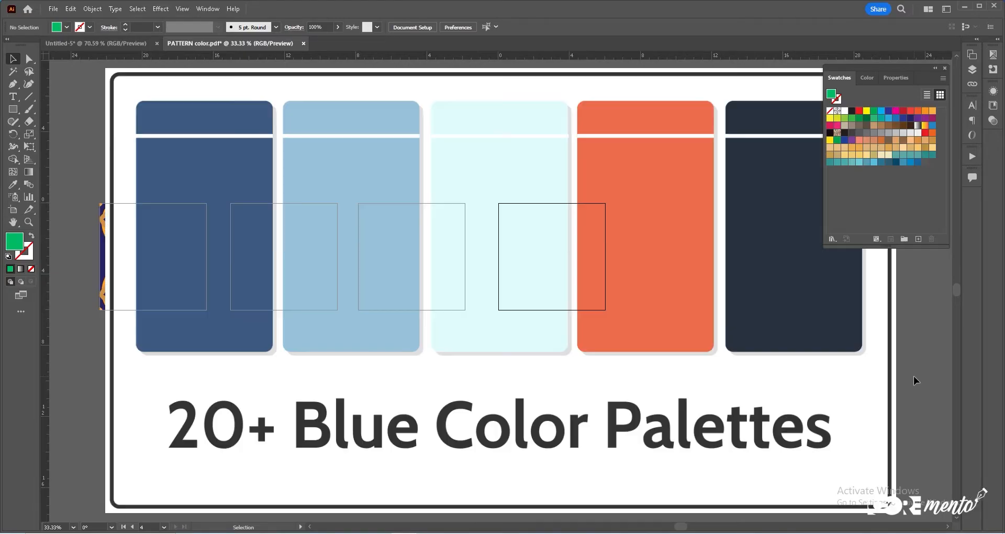
{"action": "left_click", "coordinate": [281, 455]}
{"action": "left_click_drag", "start_coordinate": [105, 513], "coordinate": [732, 205]}
{"action": "left_click_drag", "start_coordinate": [774, 139], "coordinate": [592, 394]}
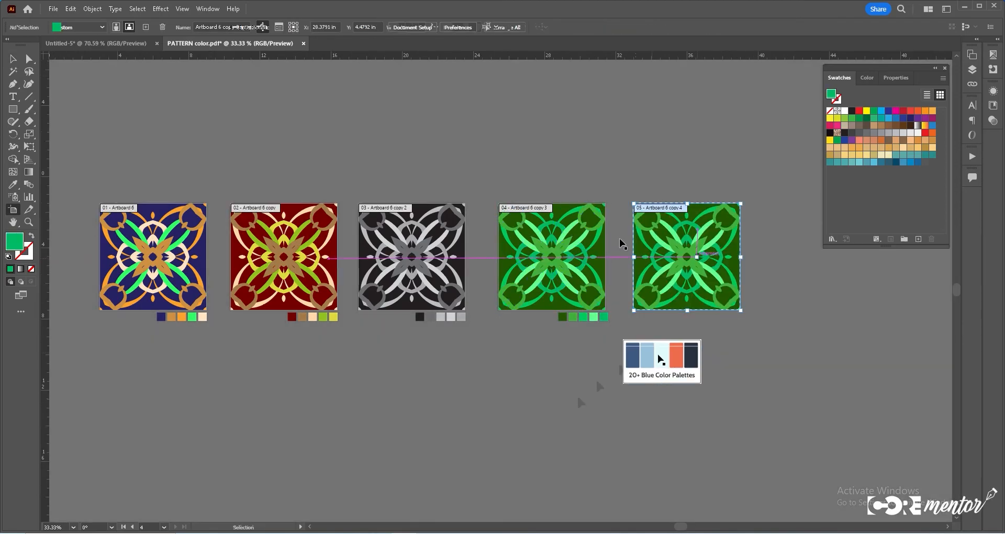
{"action": "left_click_drag", "start_coordinate": [661, 373], "coordinate": [706, 365]}
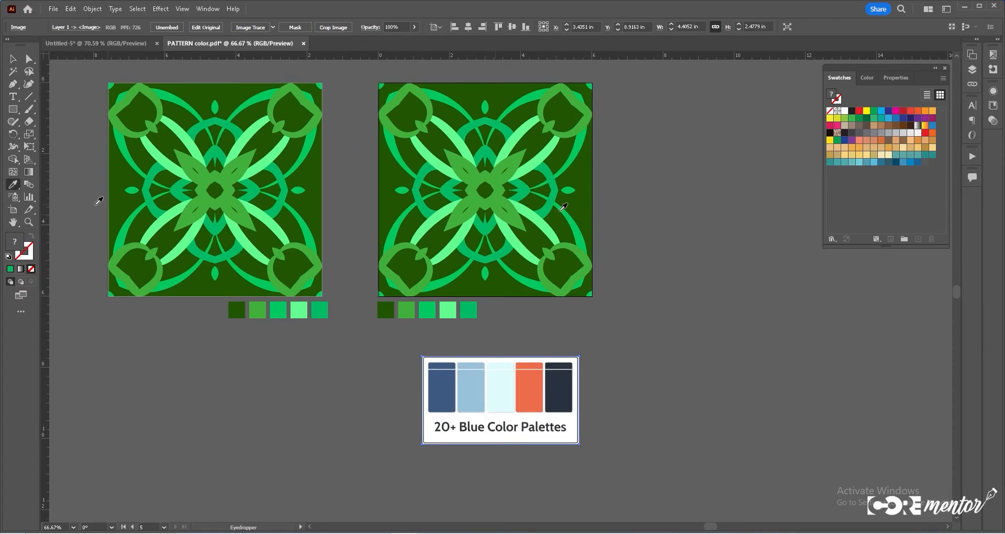
- On the fifth pattern, recolor the background dark navy and the leaf shapes blue with colors sampled from the palette image
{"action": "key", "text": "y"}
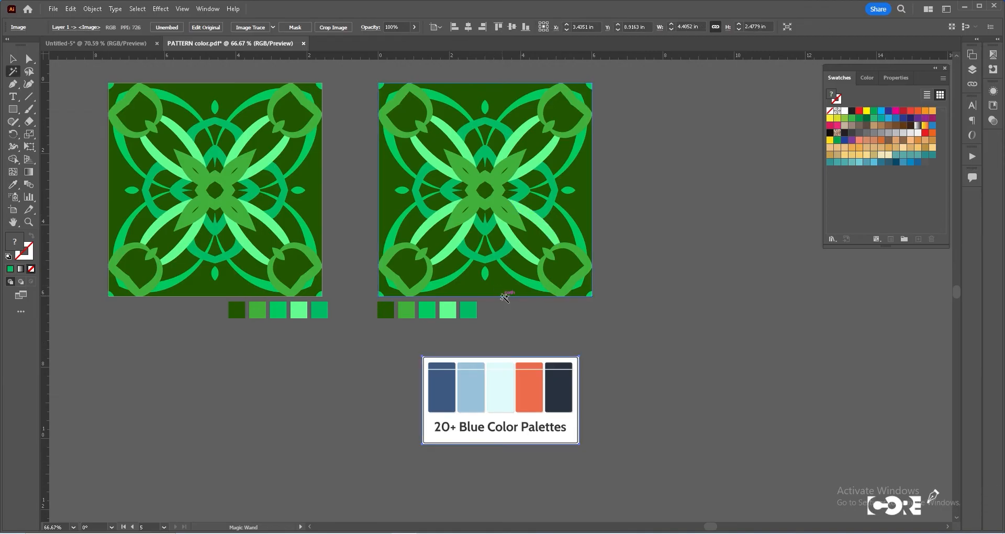
{"action": "left_click", "coordinate": [13, 186]}
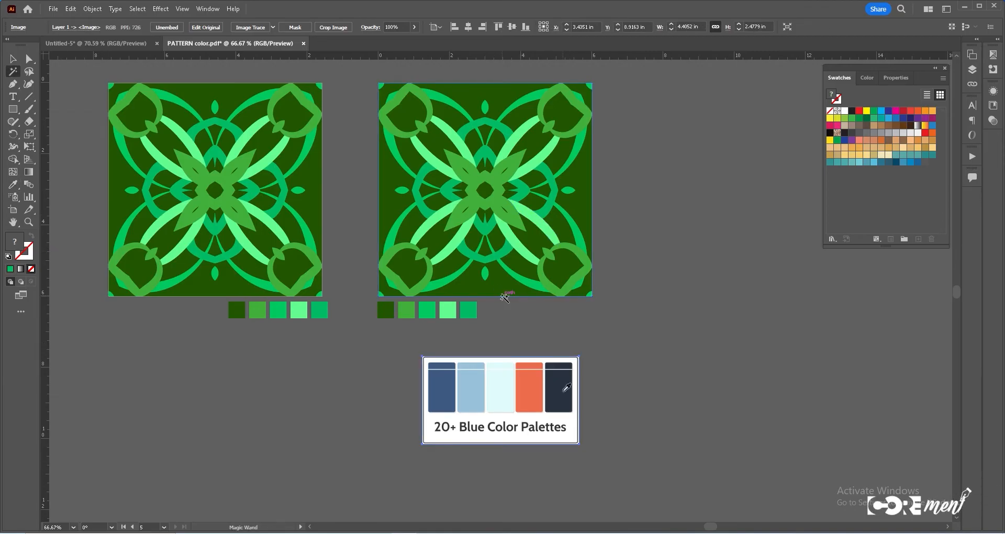
{"action": "left_click", "coordinate": [503, 295]}
{"action": "key", "text": "i"}
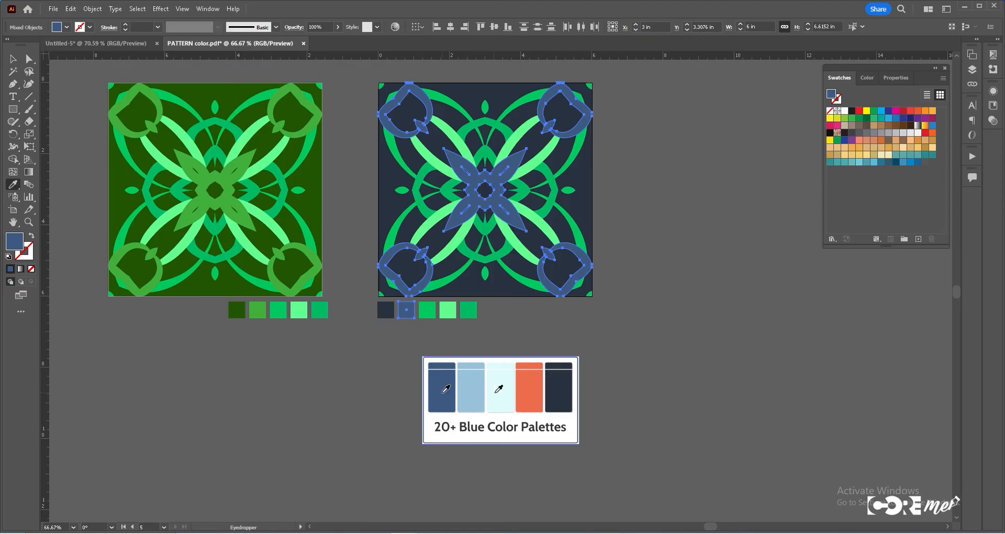
{"action": "left_click", "coordinate": [530, 392]}
{"action": "left_click", "coordinate": [446, 389]}
- Recolor the fifth pattern's leaf shapes orange and its outer rings light blue, sampling from the palette image
{"action": "key", "text": "y"}
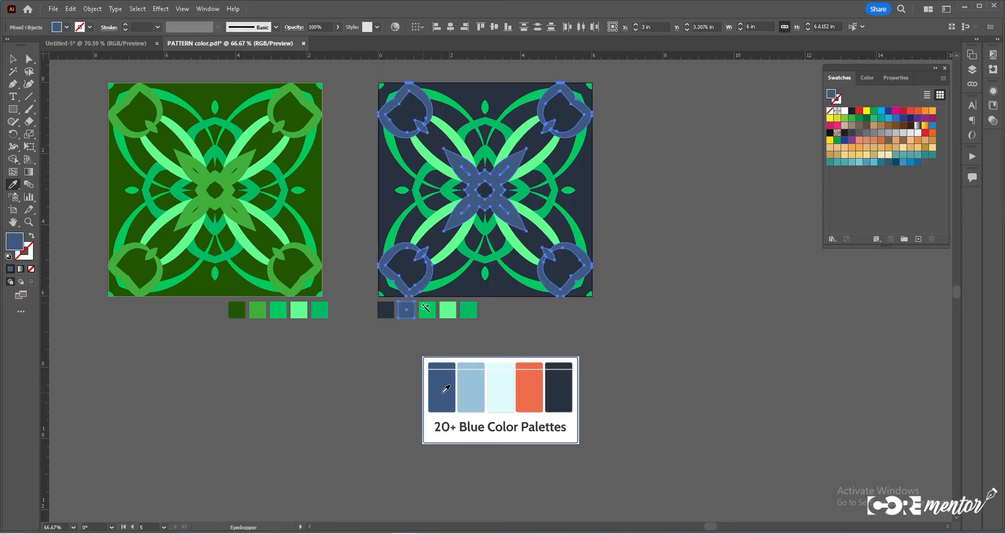
{"action": "left_click", "coordinate": [425, 311]}
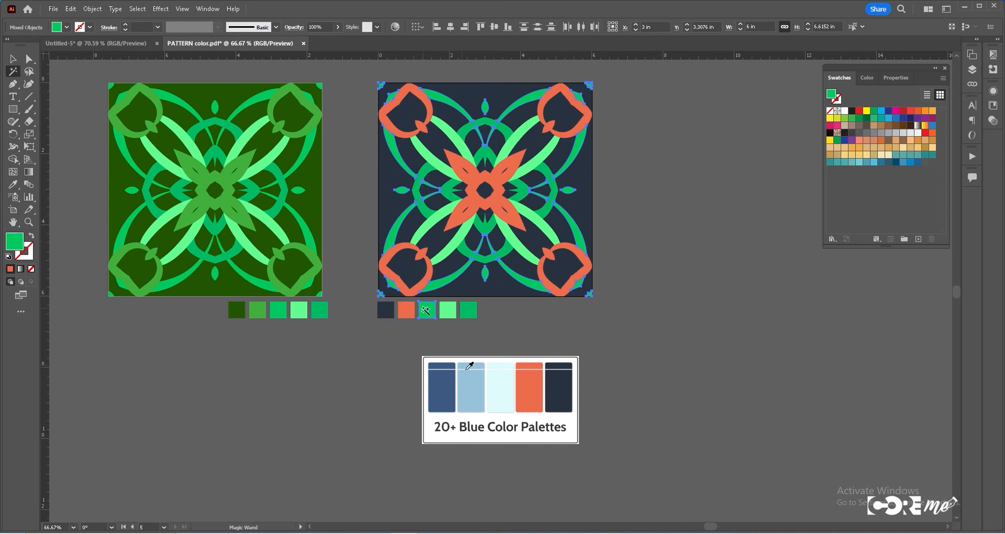
{"action": "left_click", "coordinate": [468, 379]}
{"action": "left_click", "coordinate": [13, 60]}
{"action": "left_click", "coordinate": [10, 73]}
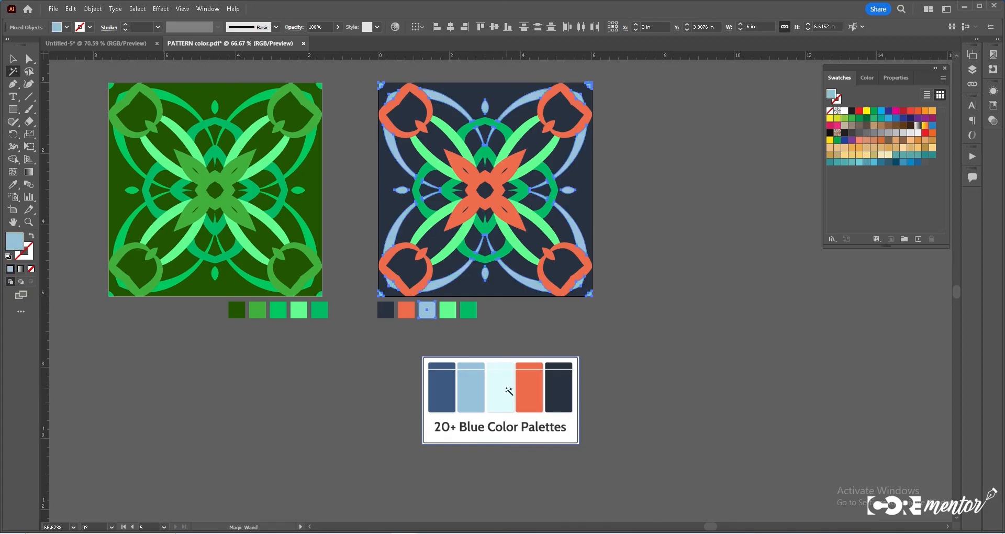
- Recolor the fifth pattern's inner bands pale cyan sampled from the palette image
{"action": "left_click", "coordinate": [455, 256]}
{"action": "left_click", "coordinate": [15, 188]}
{"action": "left_click", "coordinate": [501, 387]}
{"action": "left_click", "coordinate": [12, 59]}
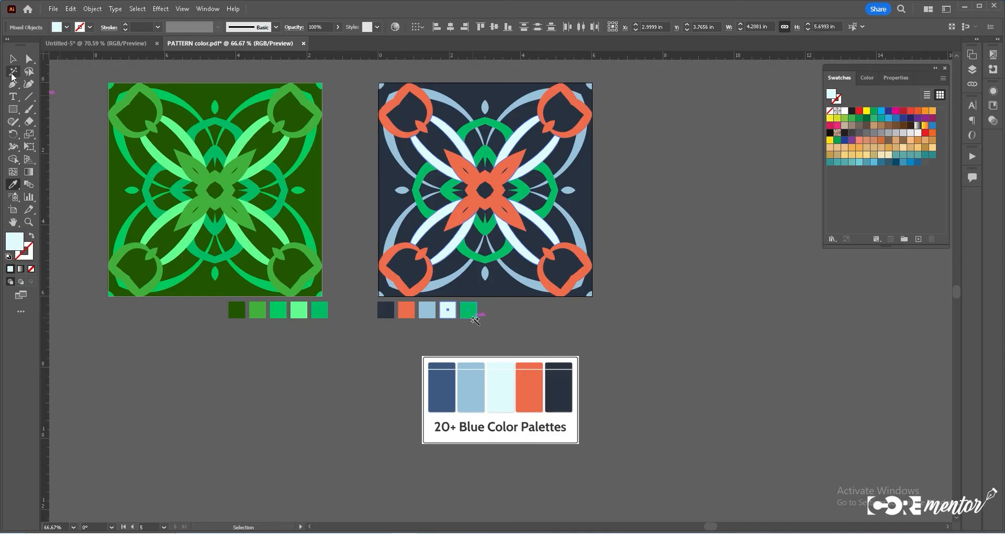
- Fill the remaining green shapes with the palette's blue, then lighten that blue in the Color Picker
{"action": "left_click", "coordinate": [472, 317]}
{"action": "left_click", "coordinate": [449, 311]}
{"action": "left_click", "coordinate": [443, 386]}
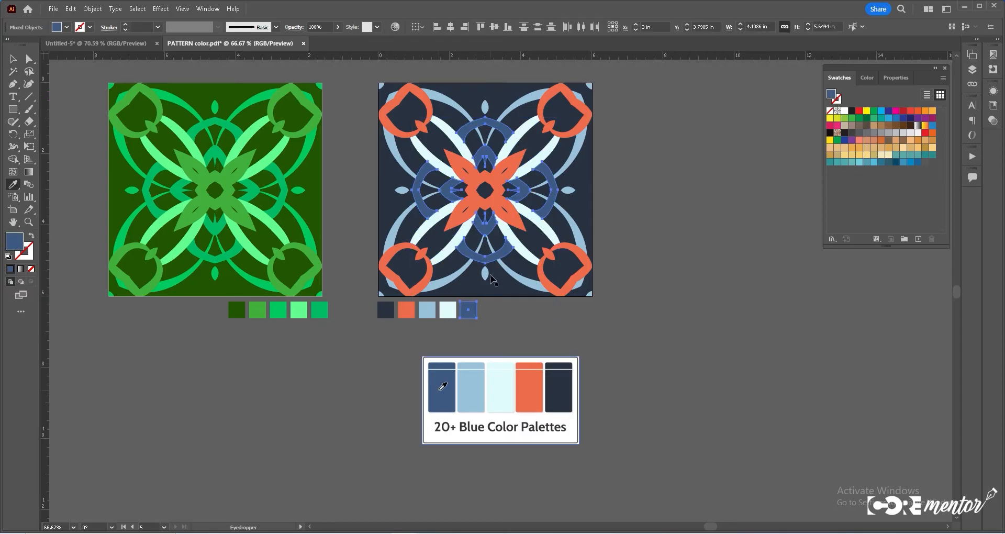
{"action": "key", "text": "ctrl+z"}
{"action": "key", "text": "ctrl+shift+z"}
{"action": "key", "text": "ctrl+z"}
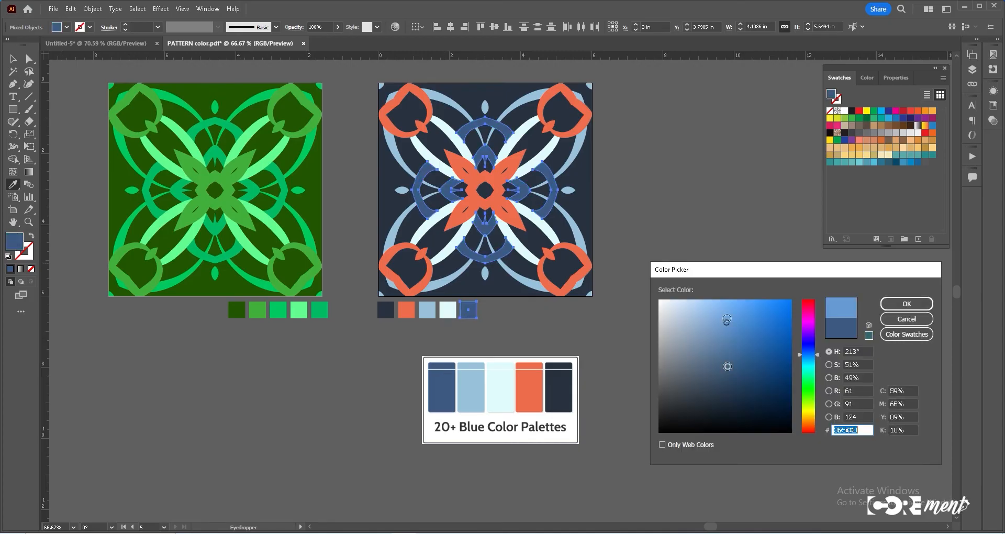
{"action": "mouse_move", "coordinate": [726, 316]}
{"action": "left_mouse_down"}
{"action": "mouse_move", "coordinate": [705, 322]}
{"action": "mouse_move", "coordinate": [727, 301]}
{"action": "left_mouse_up"}
{"action": "left_click", "coordinate": [907, 304]}
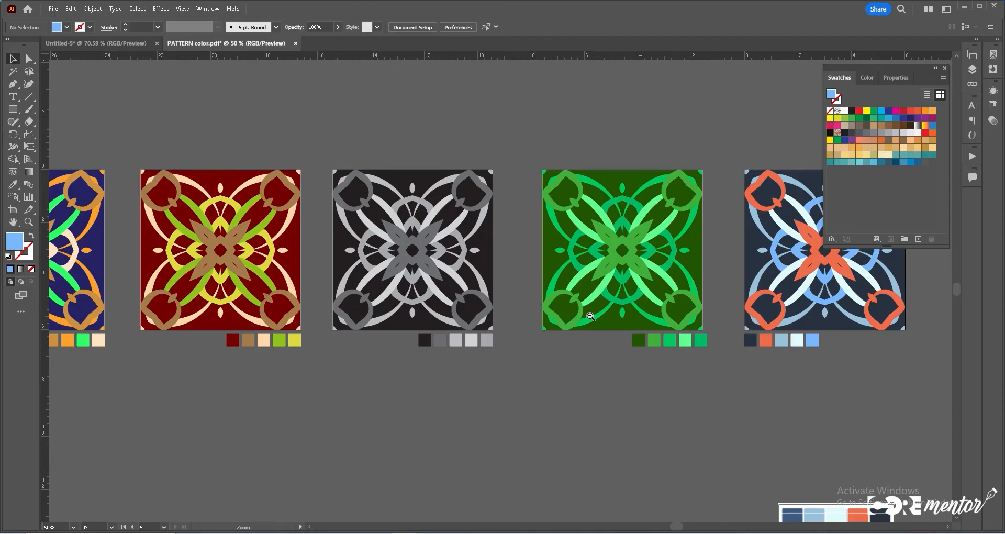
- Zoom out to all artboards, then switch to the browser and search for Adobe Color
{"action": "left_click", "coordinate": [591, 316], "text": "alt"}
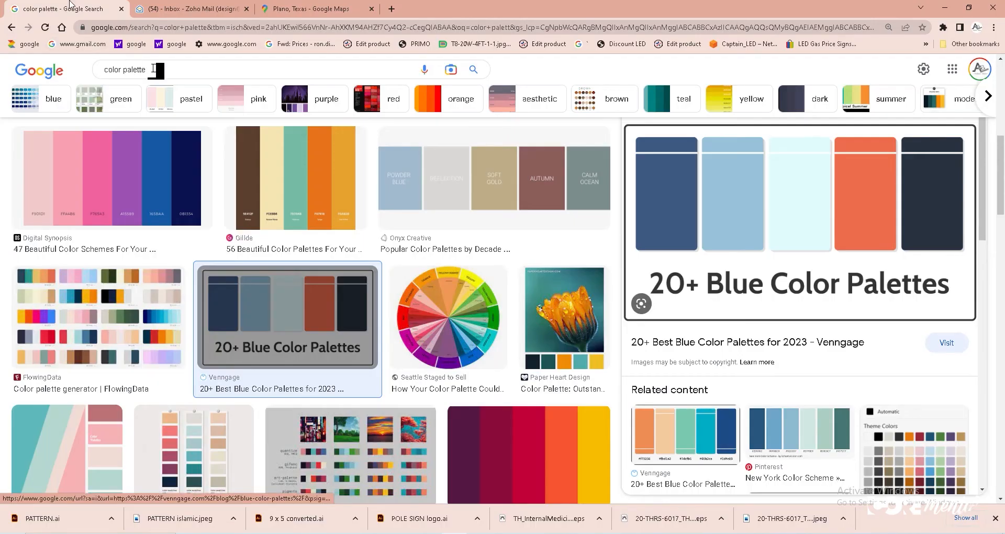
{"action": "left_click_drag", "start_coordinate": [113, 69], "coordinate": [75, 74]}
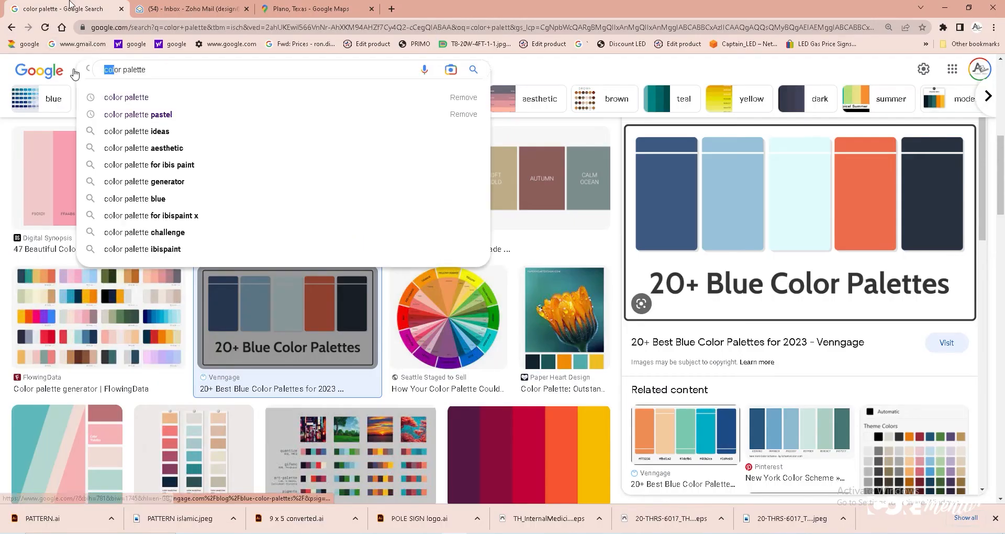
{"action": "type", "text": "adobe ill"}
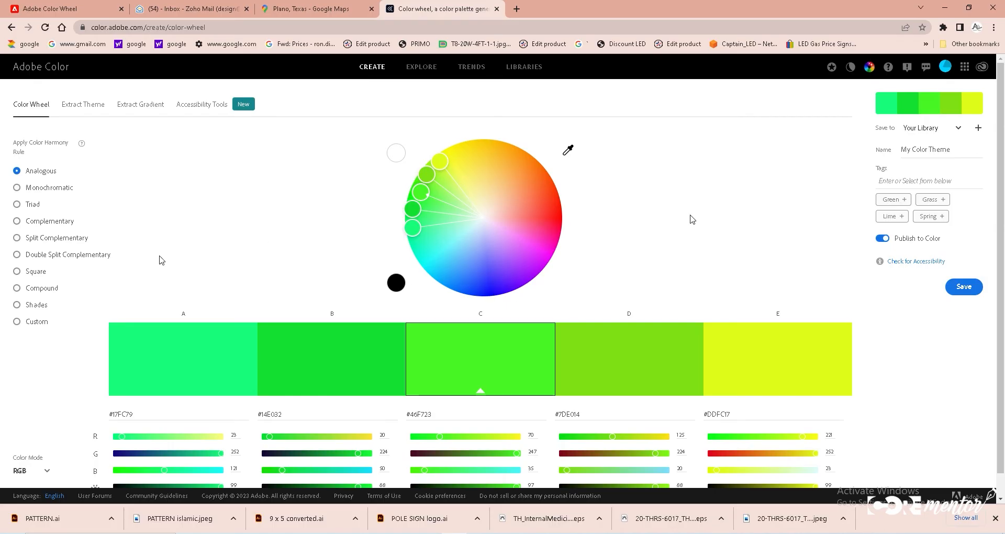
- Explore harmony rules on the Adobe Color wheel, dragging the split complementary handles around the wheel
{"action": "scroll", "coordinate": [378, 335], "scroll_direction": "down", "scroll_amount": 1}
{"action": "scroll", "coordinate": [378, 335], "scroll_direction": "up", "scroll_amount": 1}
{"action": "scroll", "coordinate": [378, 335], "scroll_direction": "down", "scroll_amount": 1}
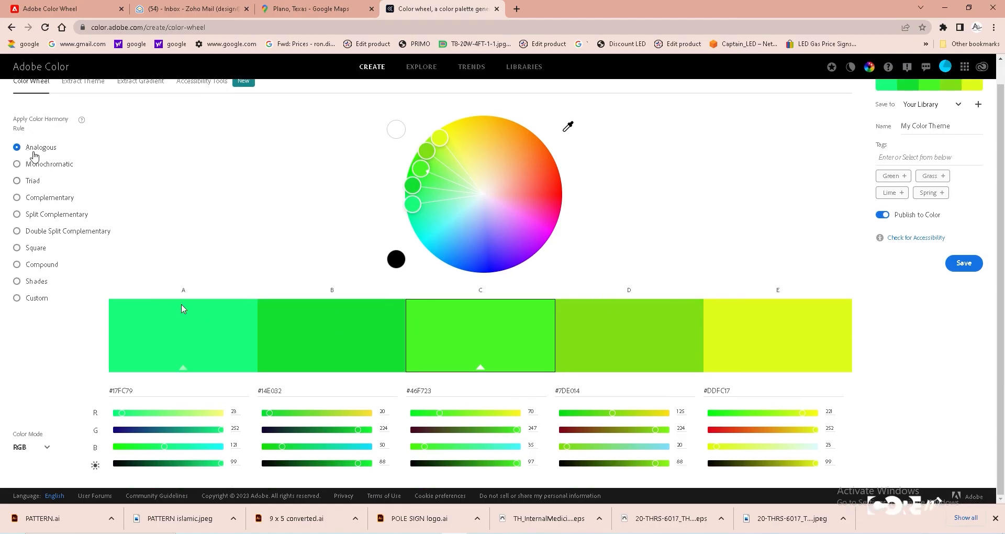
{"action": "left_click", "coordinate": [18, 165]}
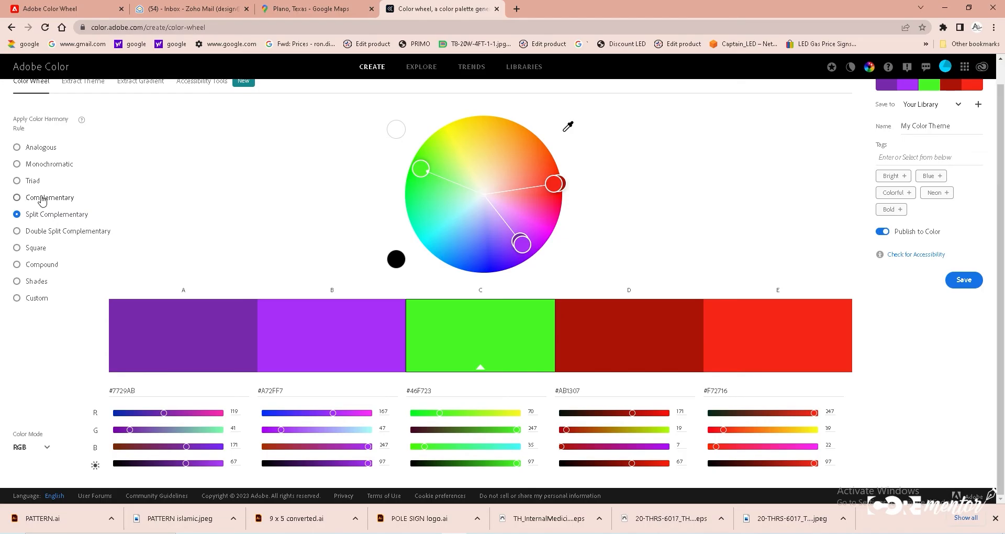
{"action": "left_click_drag", "start_coordinate": [522, 244], "coordinate": [485, 257]}
{"action": "left_click_drag", "start_coordinate": [547, 173], "coordinate": [514, 159]}
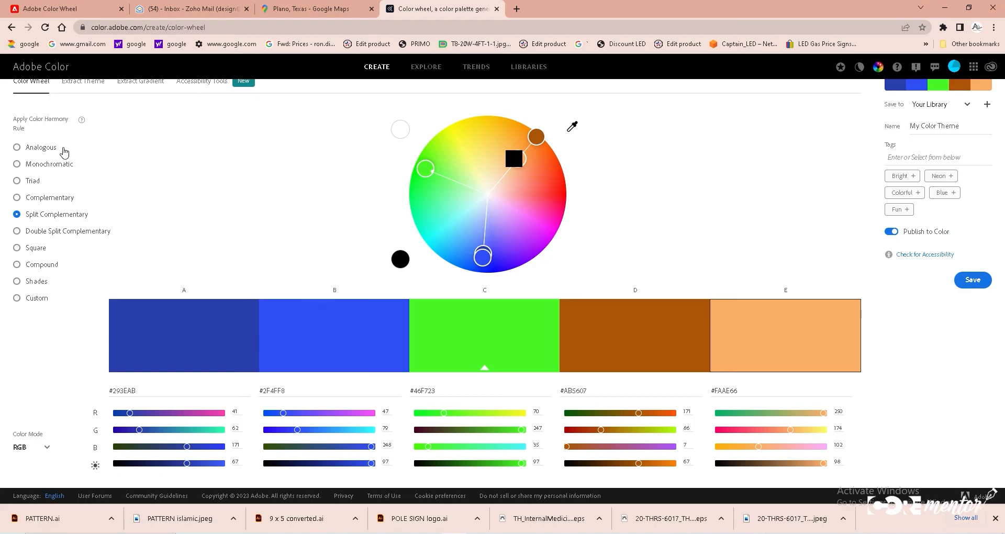
- Try the Analogous, Monochromatic and Shades harmony rules, adjusting a base color slider
{"action": "left_click", "coordinate": [18, 149]}
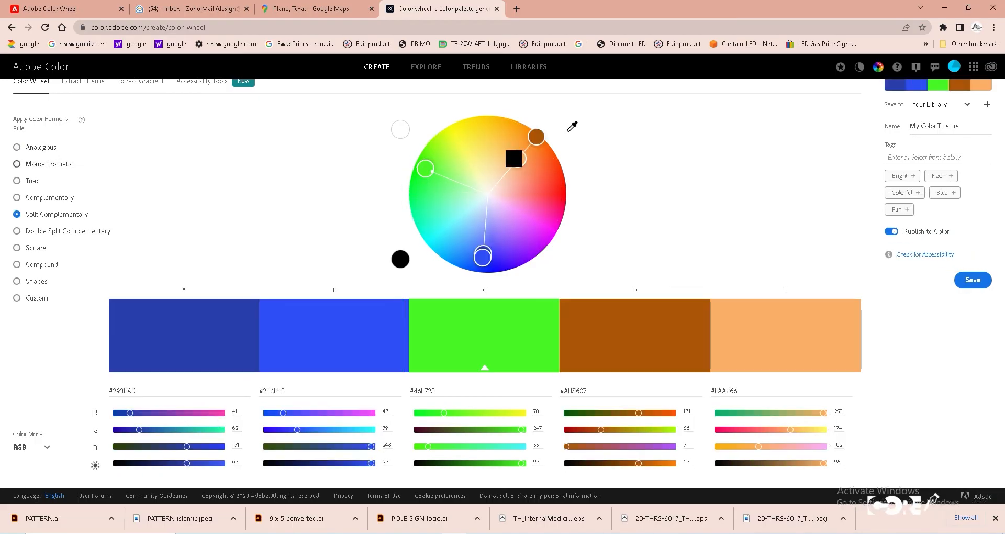
{"action": "left_click", "coordinate": [17, 166]}
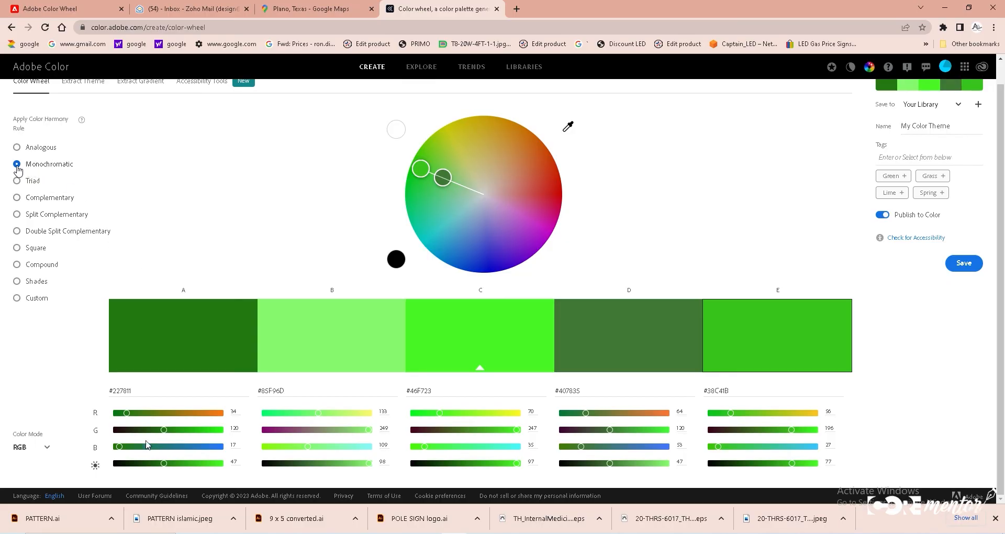
{"action": "left_click_drag", "start_coordinate": [128, 413], "coordinate": [138, 448]}
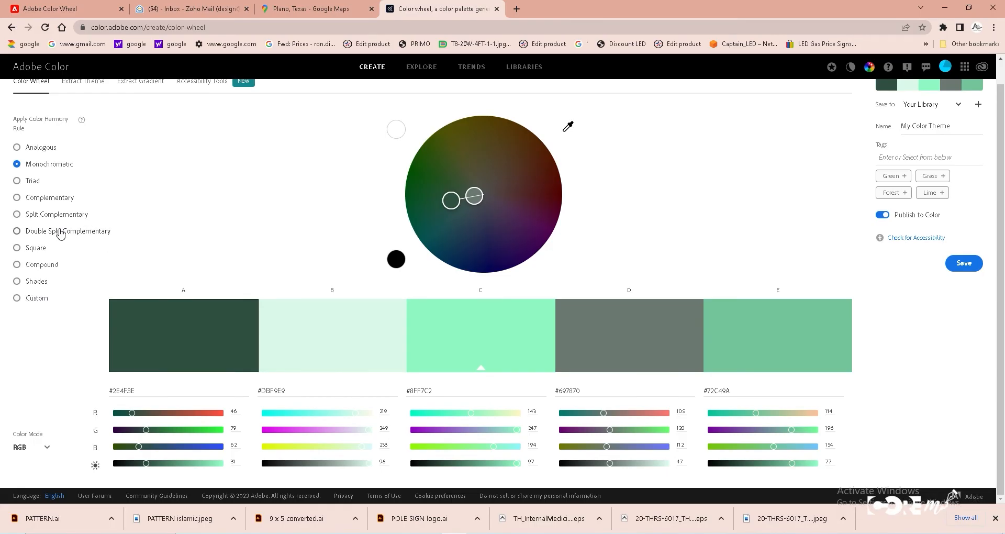
{"action": "left_click", "coordinate": [37, 281]}
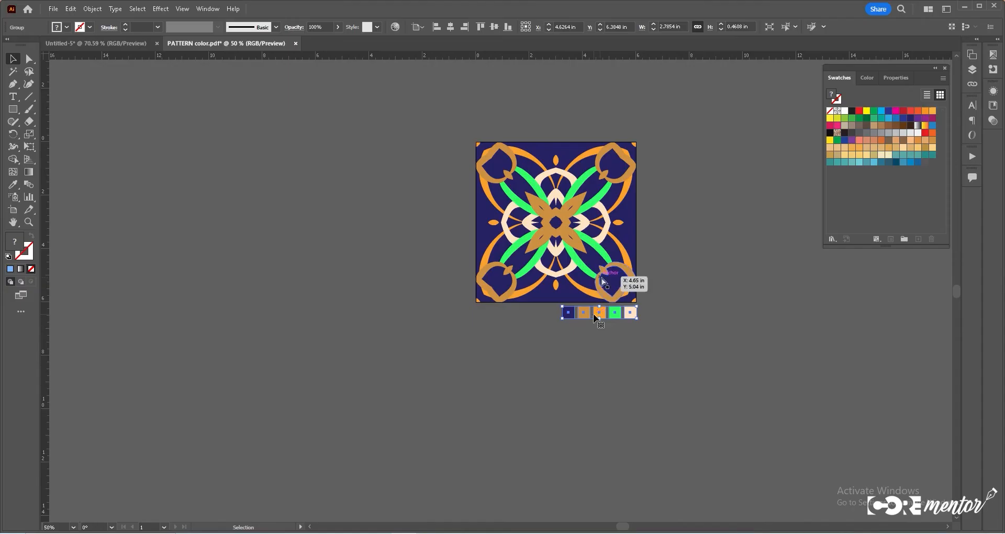
- Create a new color group named my color from the first pattern's selected swatch row
{"action": "key", "text": "space"}
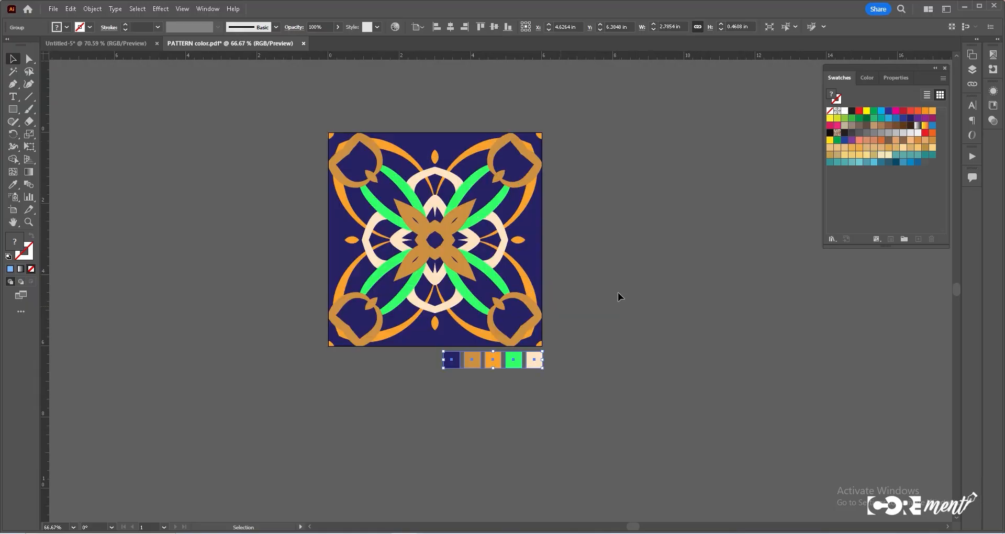
{"action": "left_click", "coordinate": [905, 240]}
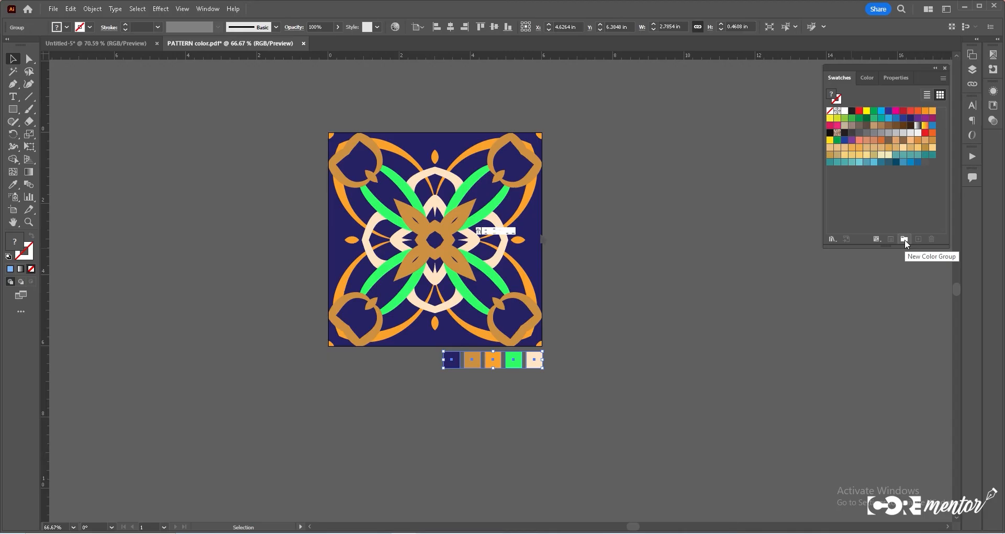
{"action": "type", "text": "my color"}
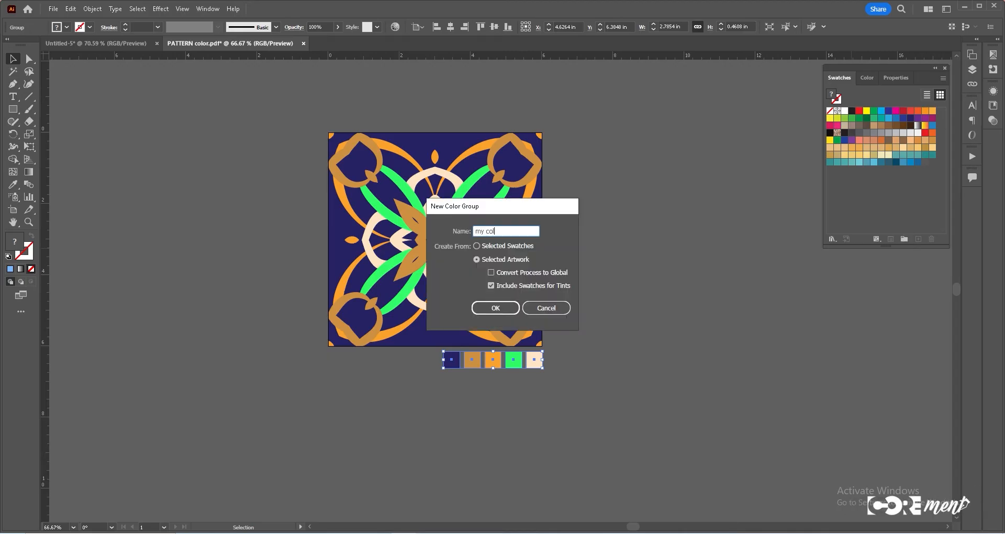
{"action": "left_click", "coordinate": [495, 309]}
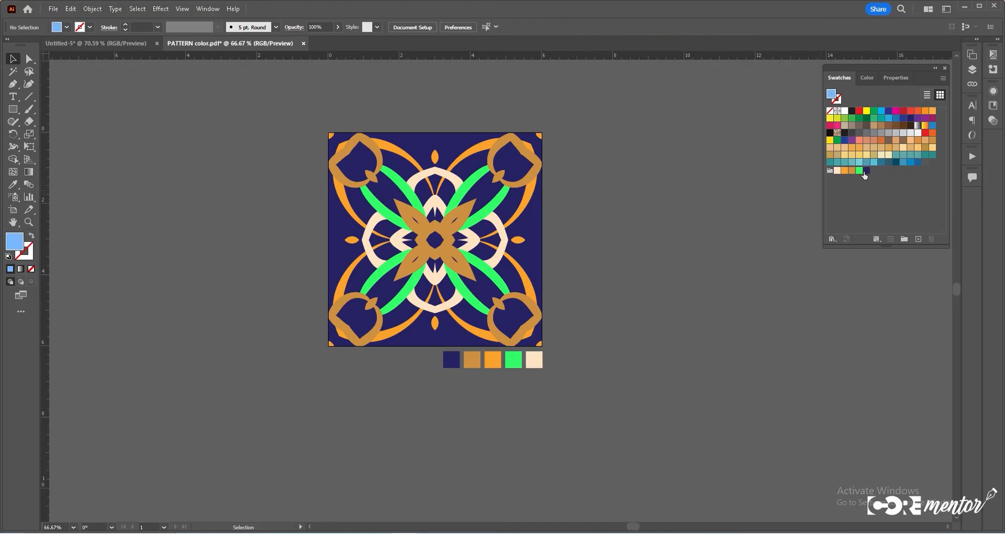
- Delete the swatches inside the new color group by moving them to the trash
{"action": "left_click_drag", "start_coordinate": [865, 171], "coordinate": [930, 240]}
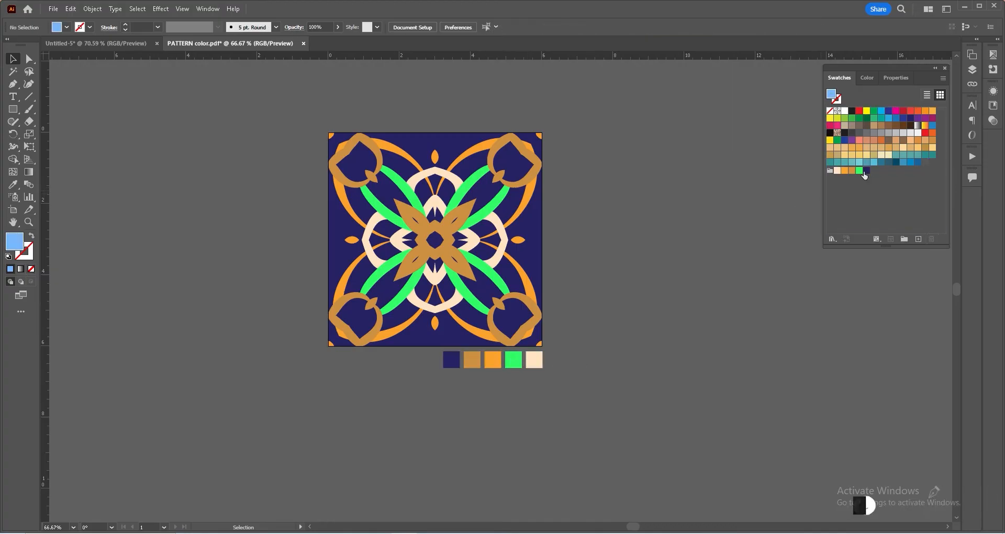
{"action": "left_click_drag", "start_coordinate": [864, 172], "coordinate": [931, 241]}
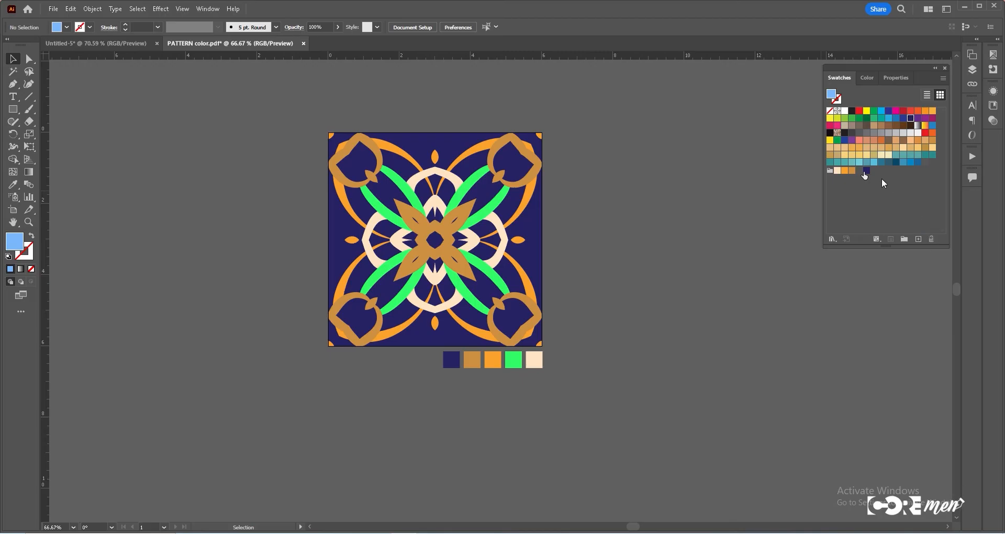
{"action": "left_click_drag", "start_coordinate": [853, 172], "coordinate": [931, 239]}
{"action": "left_click", "coordinate": [854, 172]}
{"action": "left_click_drag", "start_coordinate": [854, 172], "coordinate": [931, 239]}
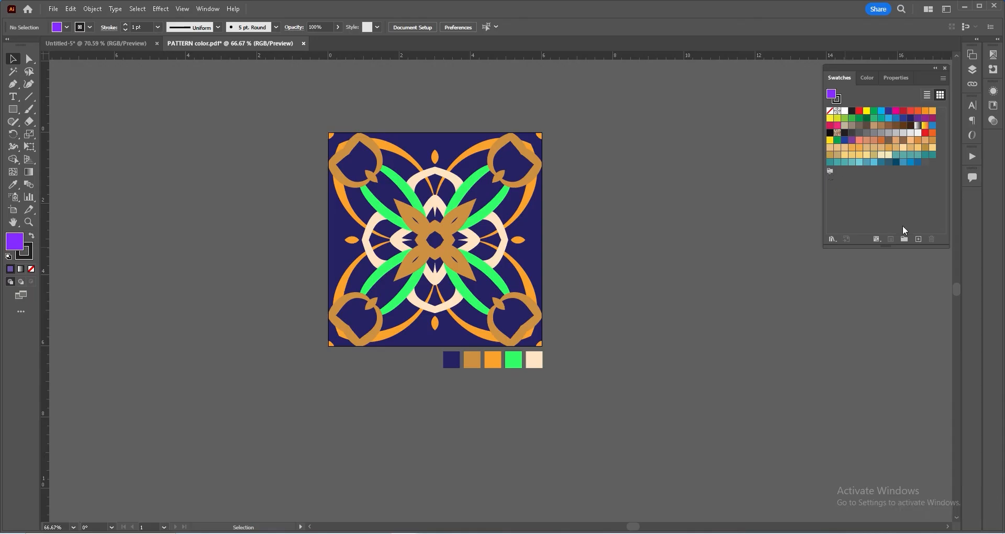
- Create a new global swatch named A, mixing a dark green with the RGB sliders
{"action": "left_click", "coordinate": [918, 238]}
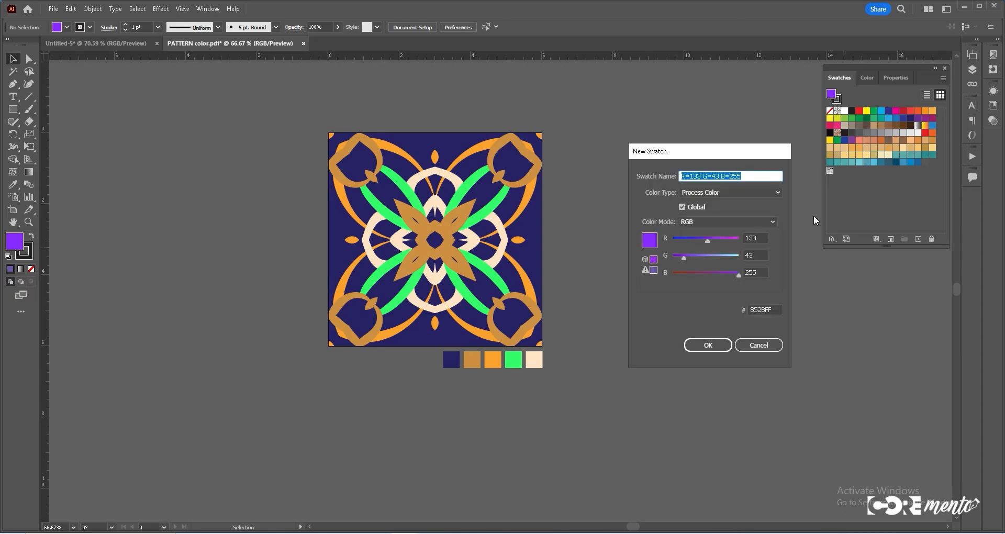
{"action": "type", "text": "A"}
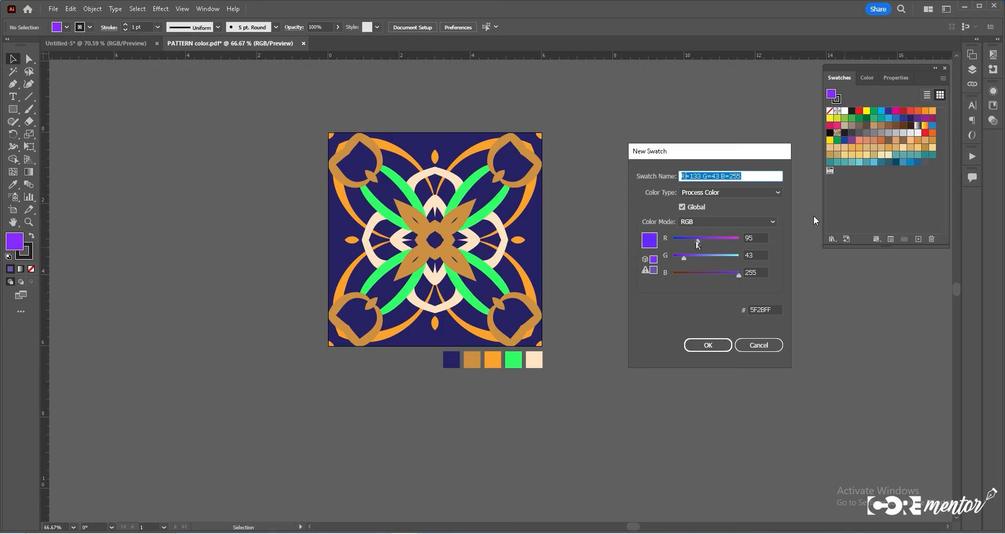
{"action": "left_click_drag", "start_coordinate": [683, 258], "coordinate": [696, 259]}
{"action": "type", "text": "A"}
{"action": "left_click_drag", "start_coordinate": [707, 241], "coordinate": [689, 241]}
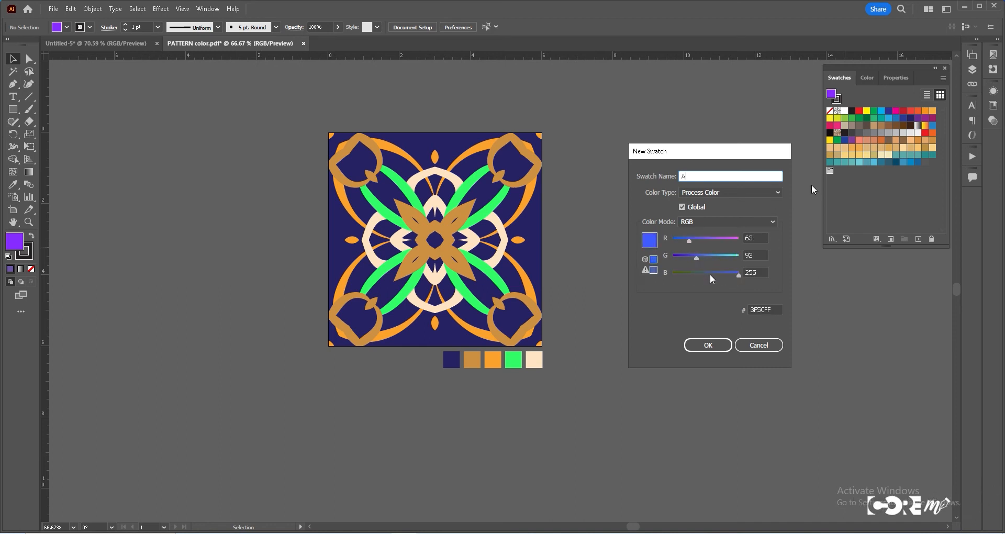
{"action": "left_click", "coordinate": [694, 210]}
{"action": "left_click", "coordinate": [686, 208]}
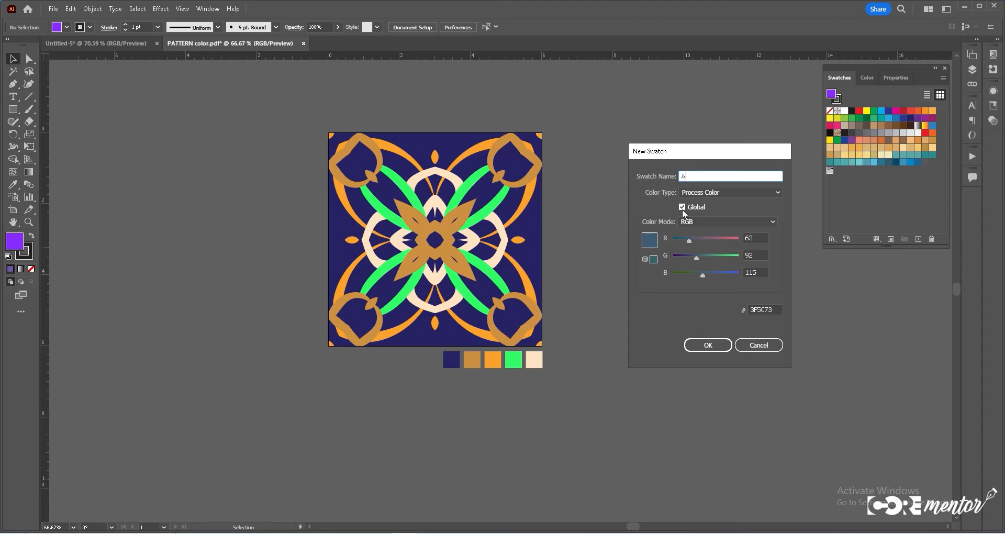
{"action": "left_click_drag", "start_coordinate": [688, 240], "coordinate": [690, 241]}
{"action": "mouse_move", "coordinate": [702, 273]}
{"action": "left_mouse_down"}
{"action": "mouse_move", "coordinate": [686, 274]}
{"action": "mouse_move", "coordinate": [695, 258]}
{"action": "left_mouse_up"}
{"action": "left_click", "coordinate": [728, 344]}
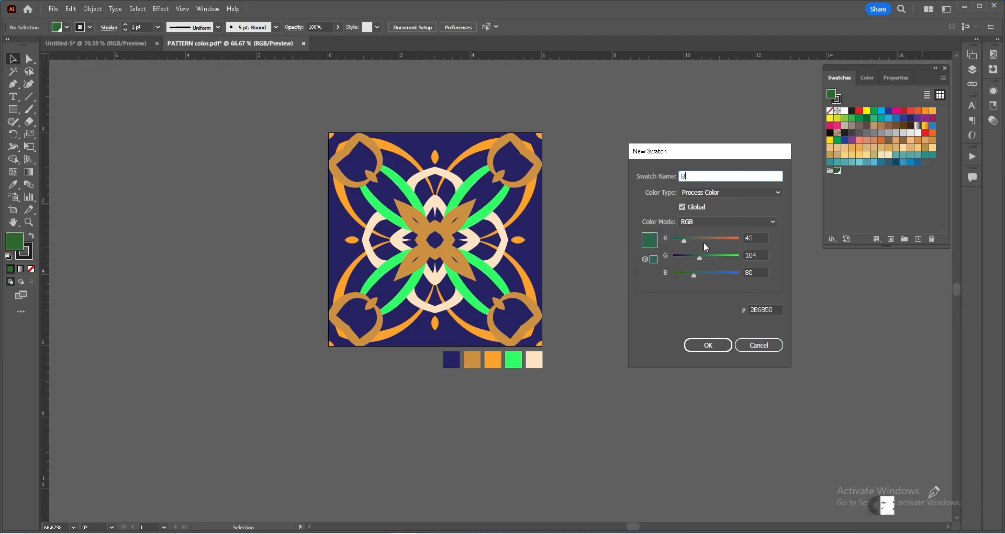
- Create a new global swatch named B, adjusting its RGB sliders
{"action": "left_click", "coordinate": [702, 242]}
{"action": "left_click", "coordinate": [718, 241]}
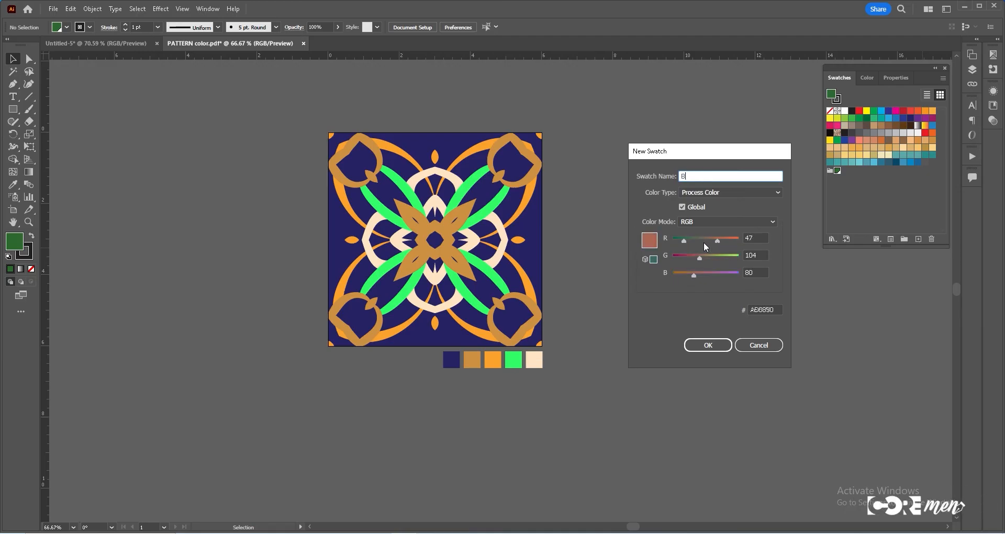
{"action": "left_click", "coordinate": [707, 345]}
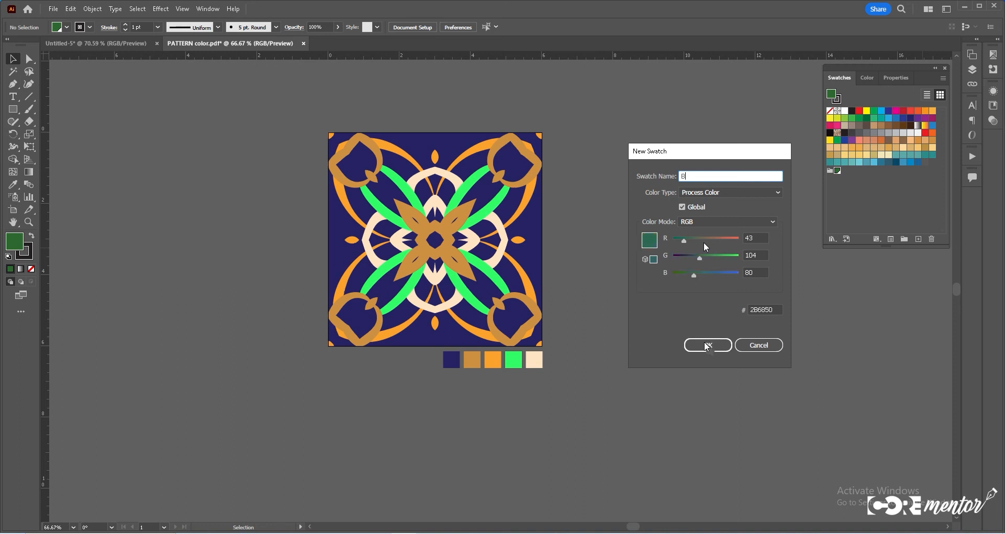
- Create a global swatch named C, mixing a yellow with the RGB sliders
{"action": "left_click", "coordinate": [918, 239]}
{"action": "key", "text": "Escape"}
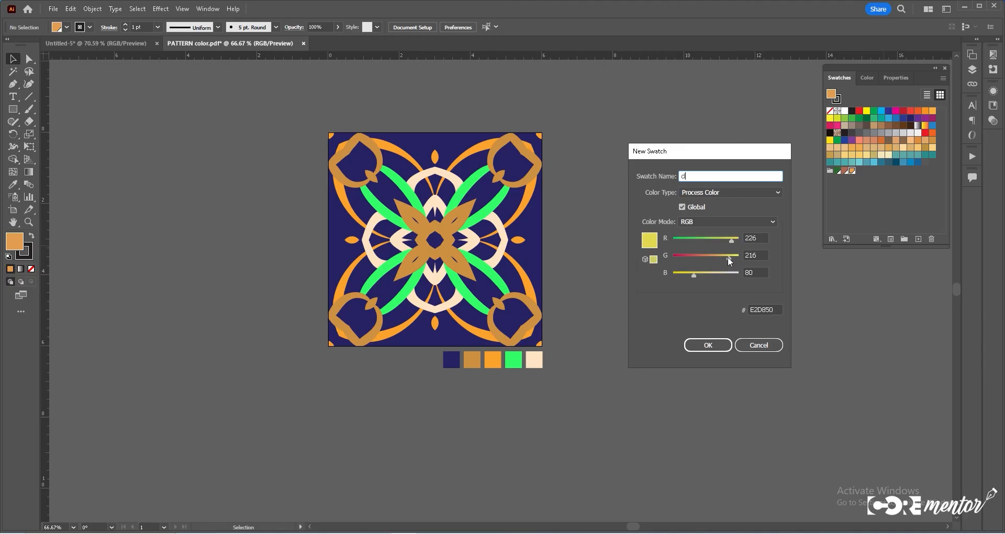
{"action": "left_click", "coordinate": [708, 343]}
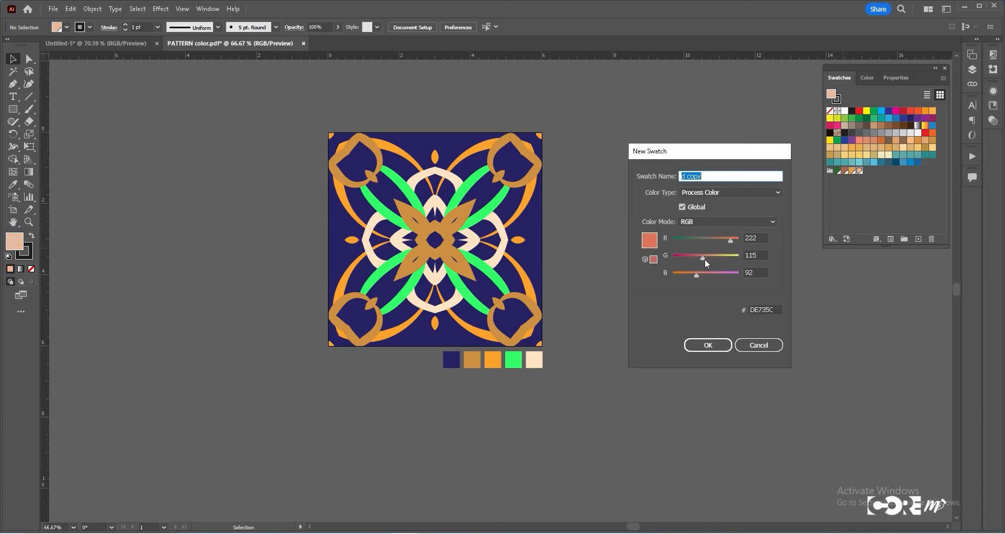
- Add two more global swatch copies of C, a brown and a gold, with the RGB sliders
{"action": "left_click", "coordinate": [708, 346]}
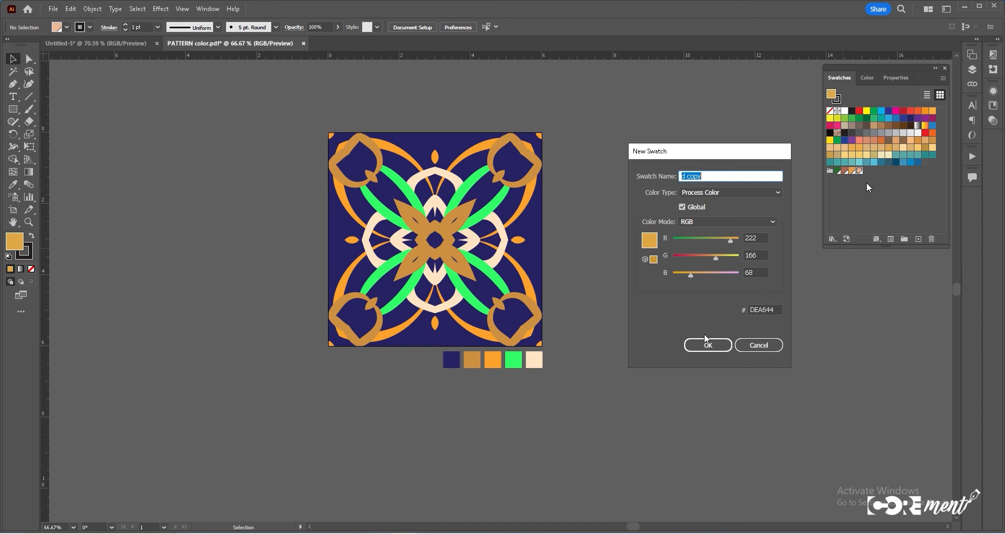
{"action": "left_click", "coordinate": [859, 173]}
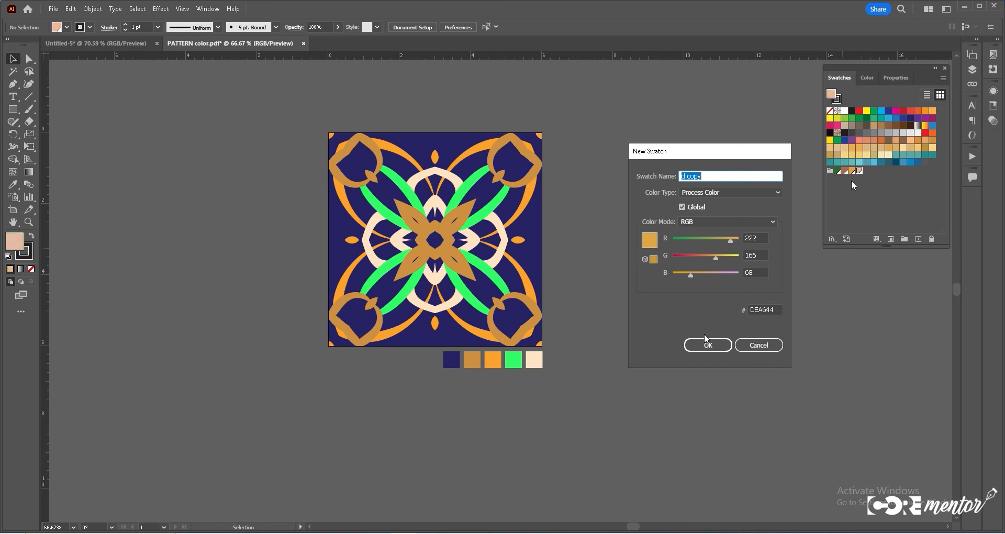
{"action": "left_click", "coordinate": [707, 345]}
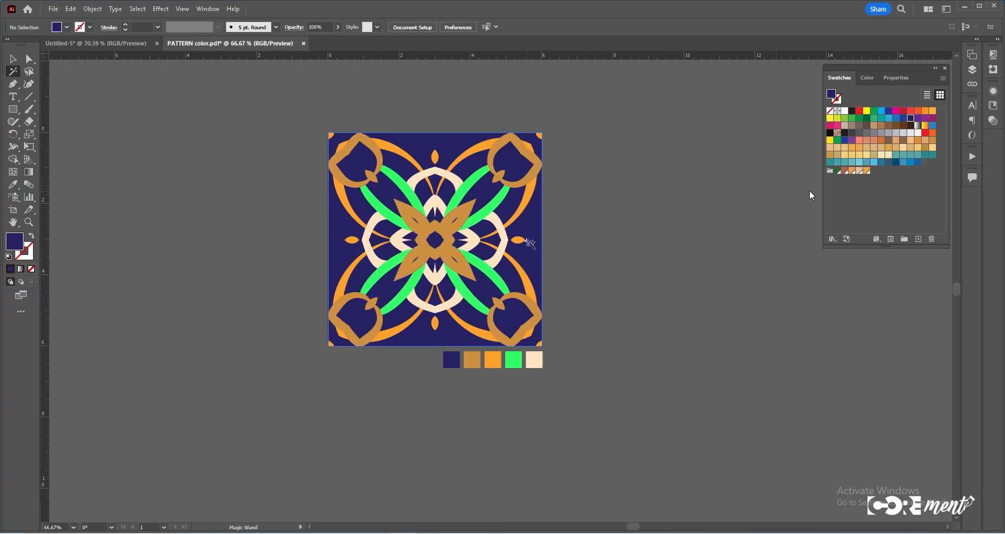
- Recolor the tile's shapes and its swatch row squares with the new custom global swatches
{"action": "left_click", "coordinate": [532, 254]}
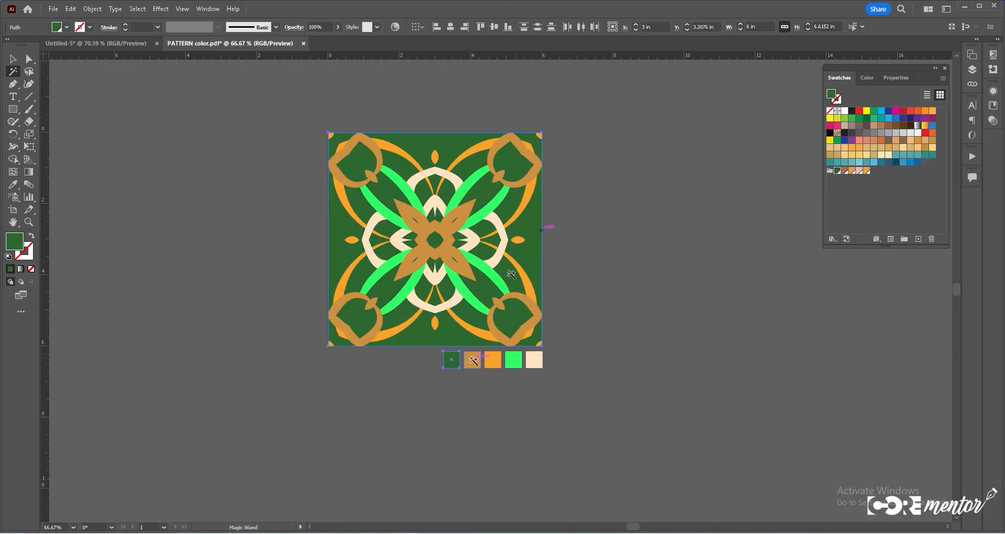
{"action": "left_click", "coordinate": [472, 361]}
{"action": "left_click", "coordinate": [451, 360]}
{"action": "left_click", "coordinate": [844, 172]}
{"action": "left_click", "coordinate": [495, 359]}
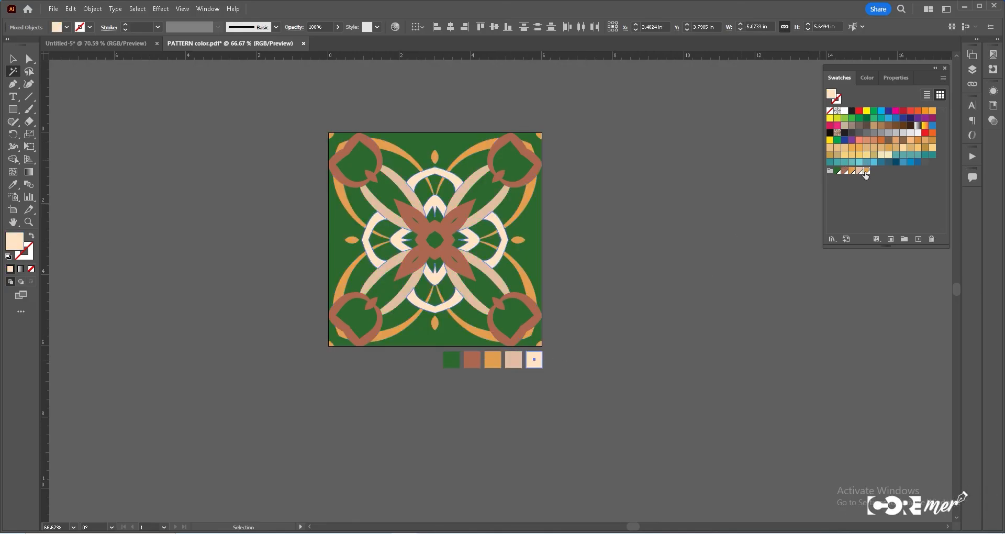
{"action": "left_click", "coordinate": [865, 172]}
{"action": "key", "text": "ctrl+z"}
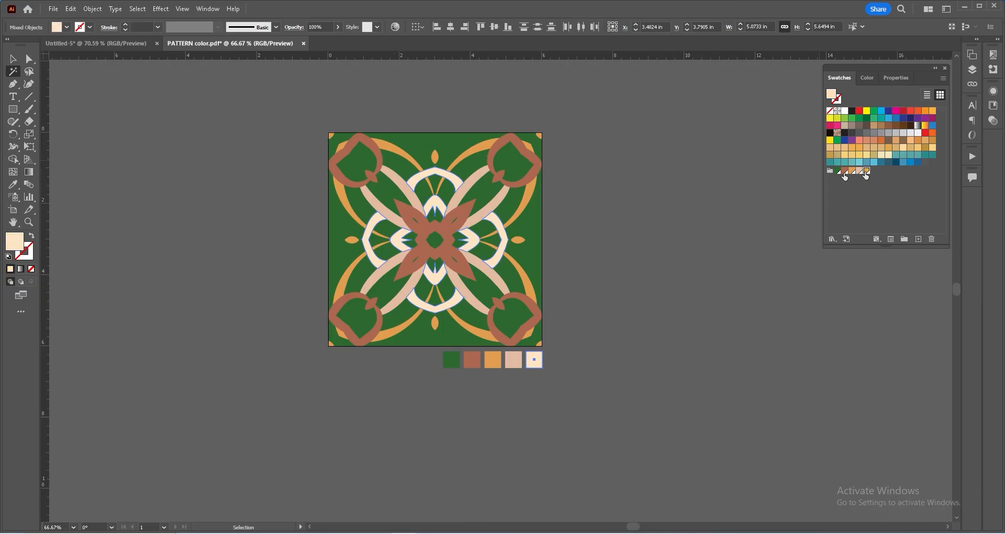
{"action": "key", "text": "ctrl+shift+z"}
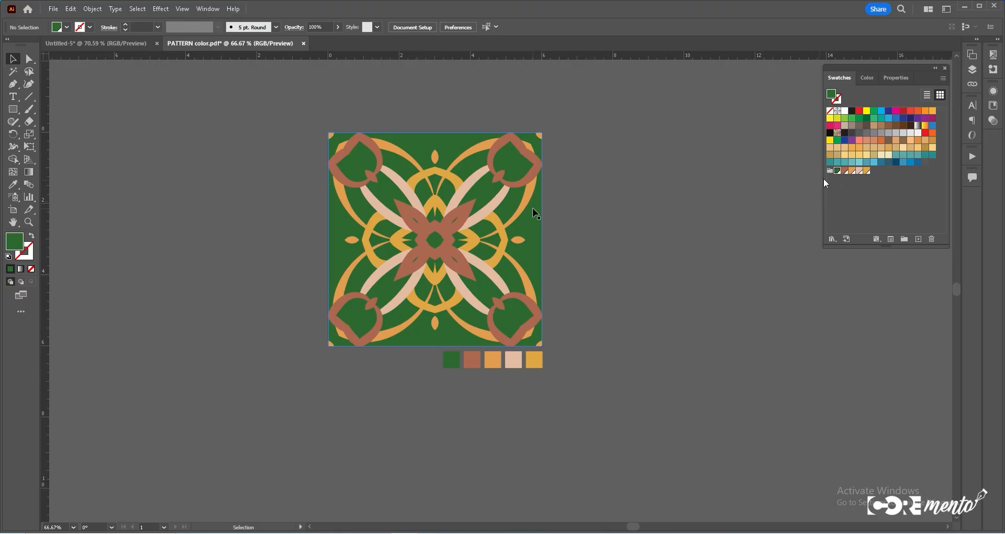
- Edit the global swatch A into a dark purple with the RGB sliders, with preview on
{"action": "double_click", "coordinate": [838, 171]}
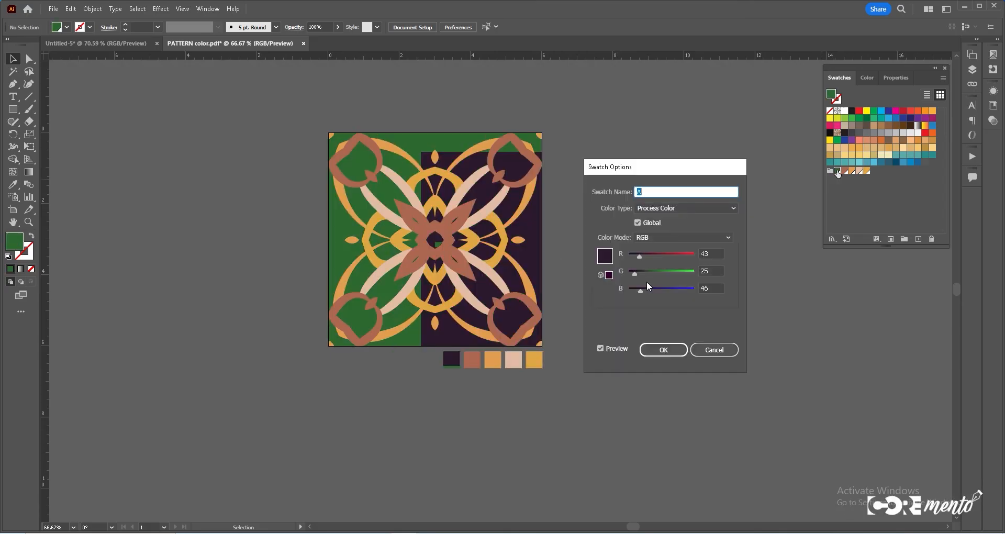
{"action": "left_click_drag", "start_coordinate": [647, 283], "coordinate": [648, 290]}
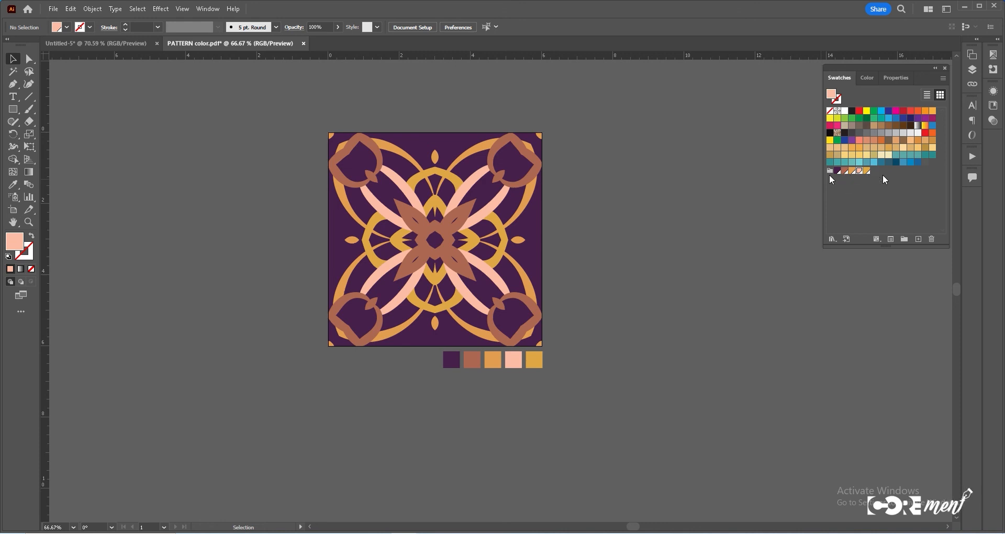
{"action": "left_click", "coordinate": [866, 171]}
{"action": "left_click", "coordinate": [860, 172]}
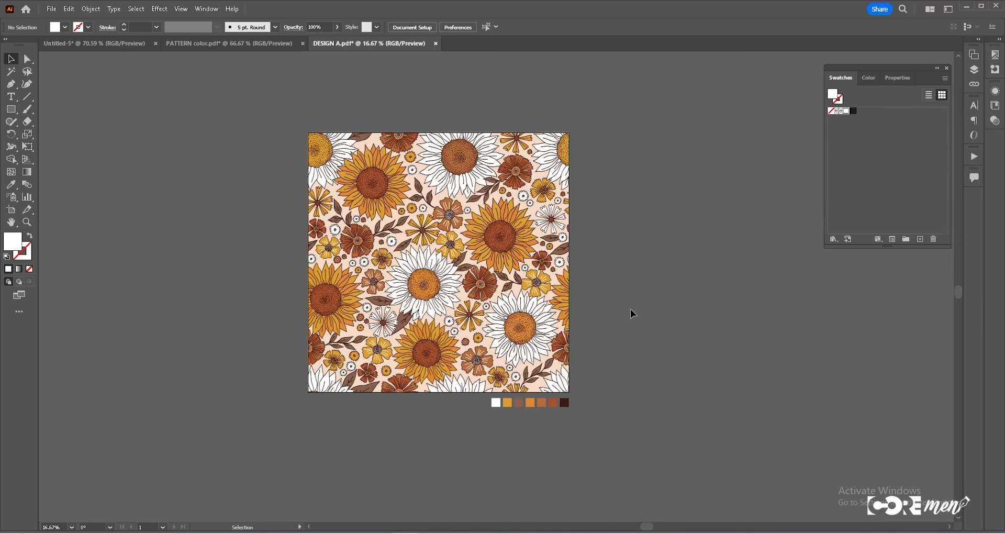
- In the floral design document, duplicate the artboard beside the original with the Artboard tool
{"action": "scroll", "coordinate": [412, 309], "scroll_direction": "down", "scroll_amount": 1}
{"action": "left_click_drag", "start_coordinate": [412, 309], "coordinate": [351, 299]}
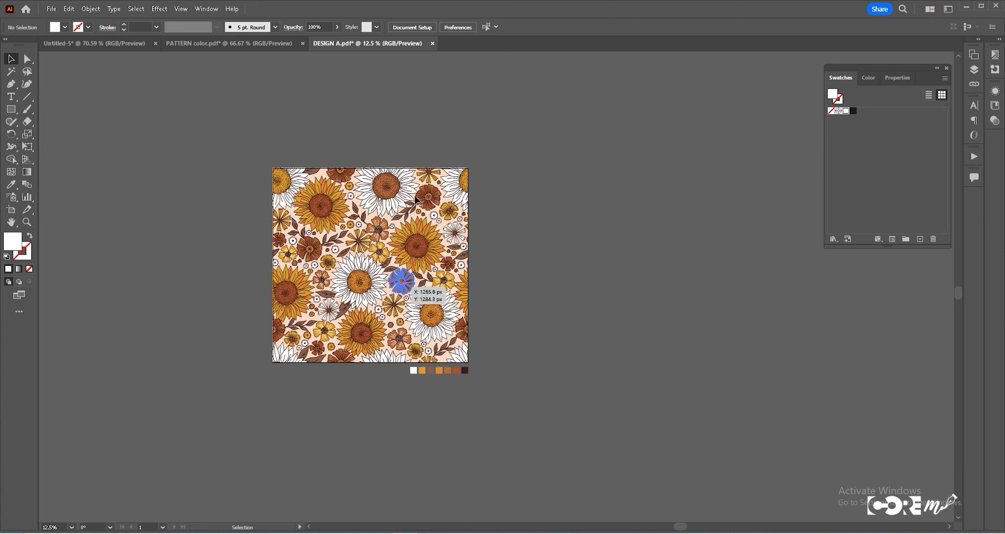
{"action": "key", "text": "shift+o"}
{"action": "left_click_drag", "start_coordinate": [484, 298], "coordinate": [615, 303]}
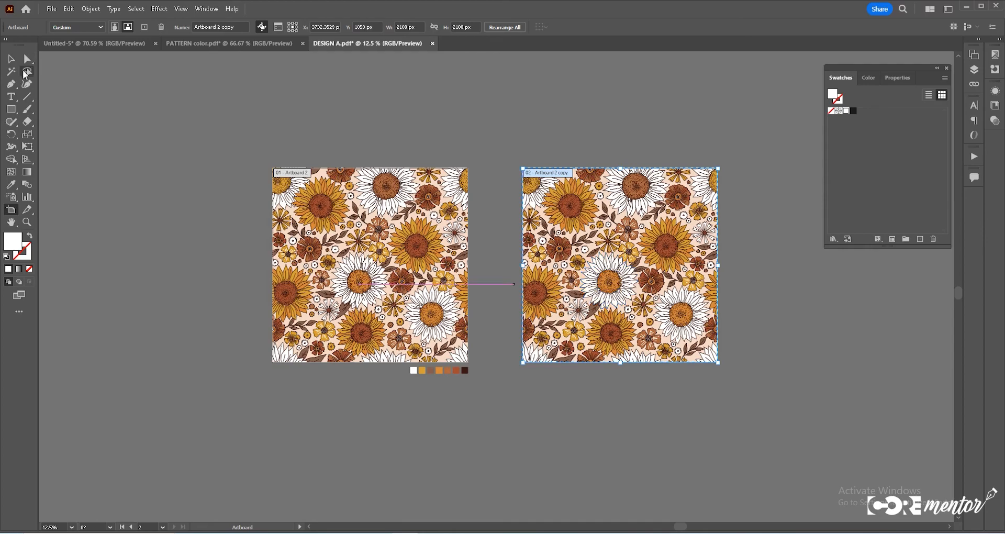
- Zoom in to examine the original design's swatch row, then fit all artboards in view
{"action": "scroll", "coordinate": [461, 390], "scroll_direction": "up", "scroll_amount": 1}
{"action": "scroll", "coordinate": [501, 298], "scroll_direction": "up", "scroll_amount": 2}
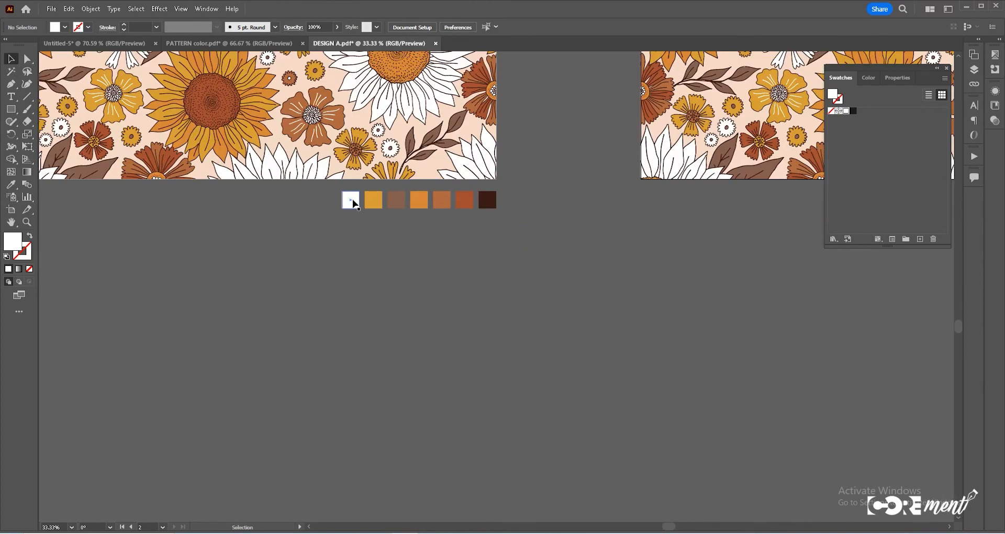
{"action": "left_click", "coordinate": [370, 226]}
{"action": "left_click", "coordinate": [454, 281]}
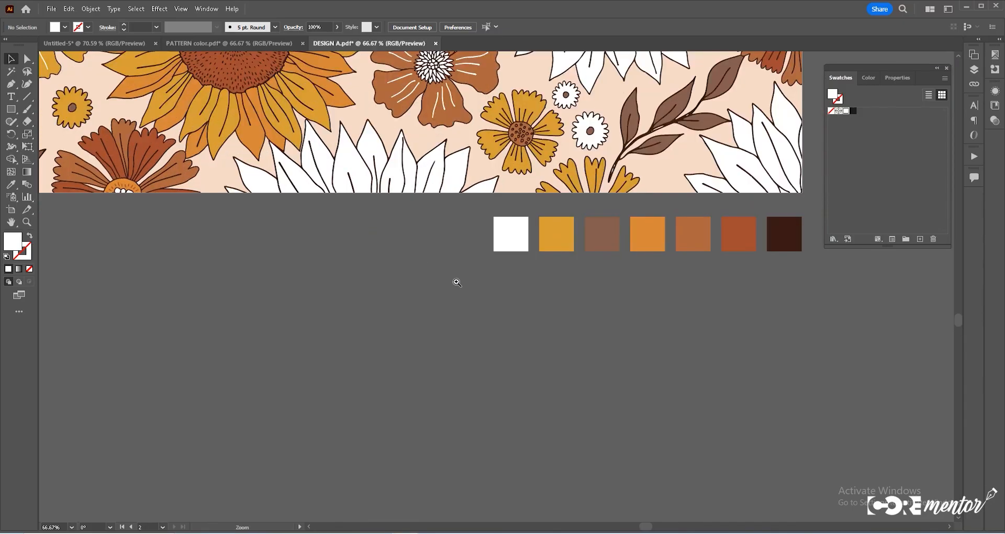
{"action": "left_click", "coordinate": [576, 285]}
{"action": "left_click", "coordinate": [581, 284]}
{"action": "left_click", "coordinate": [513, 248]}
{"action": "left_click", "coordinate": [513, 245]}
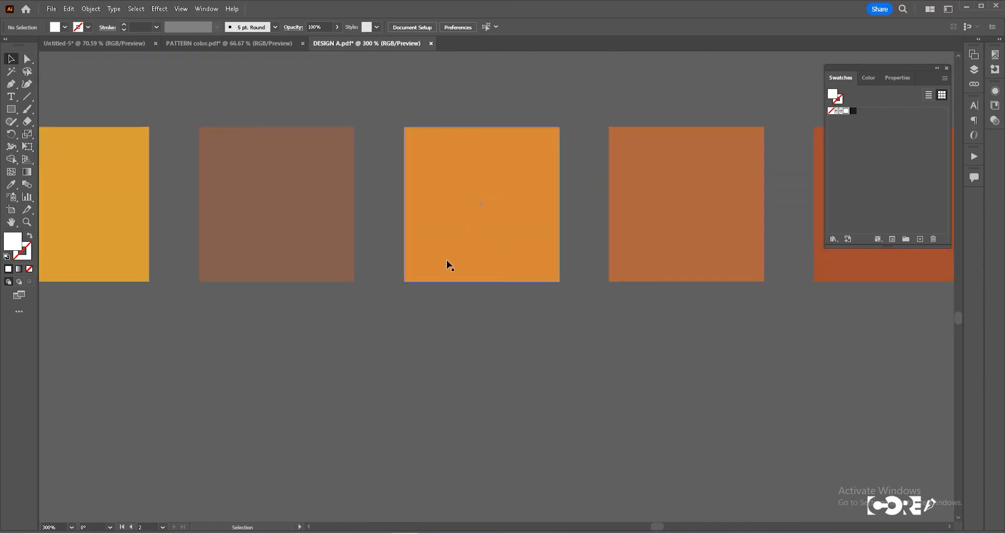
{"action": "left_click", "coordinate": [445, 264], "text": "ctrl+alt"}
{"action": "left_click", "coordinate": [445, 265], "text": "ctrl+alt"}
{"action": "left_click", "coordinate": [444, 265], "text": "ctrl+alt"}
{"action": "left_click", "coordinate": [444, 264], "text": "ctrl+alt"}
{"action": "left_click", "coordinate": [445, 265], "text": "ctrl+alt"}
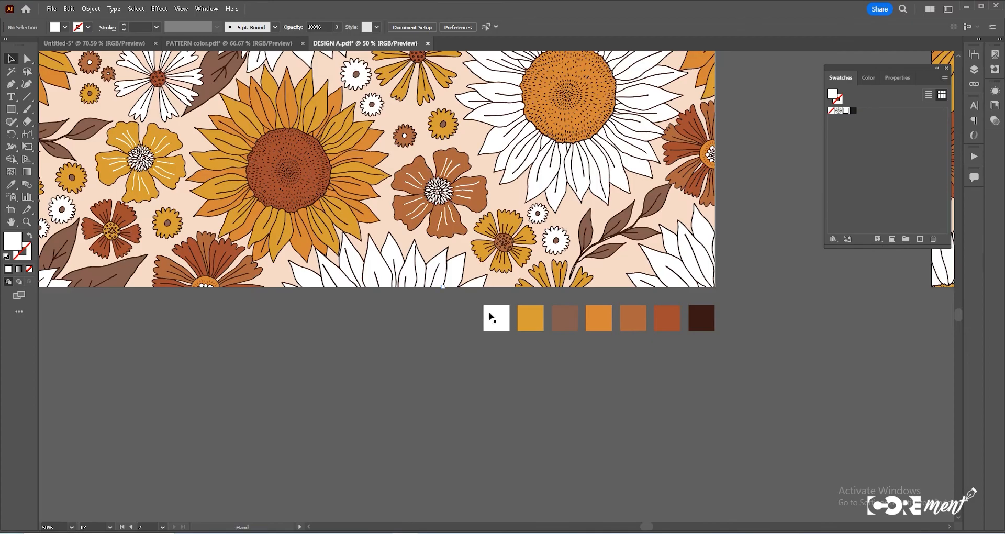
{"action": "key", "text": "ctrl+alt+0"}
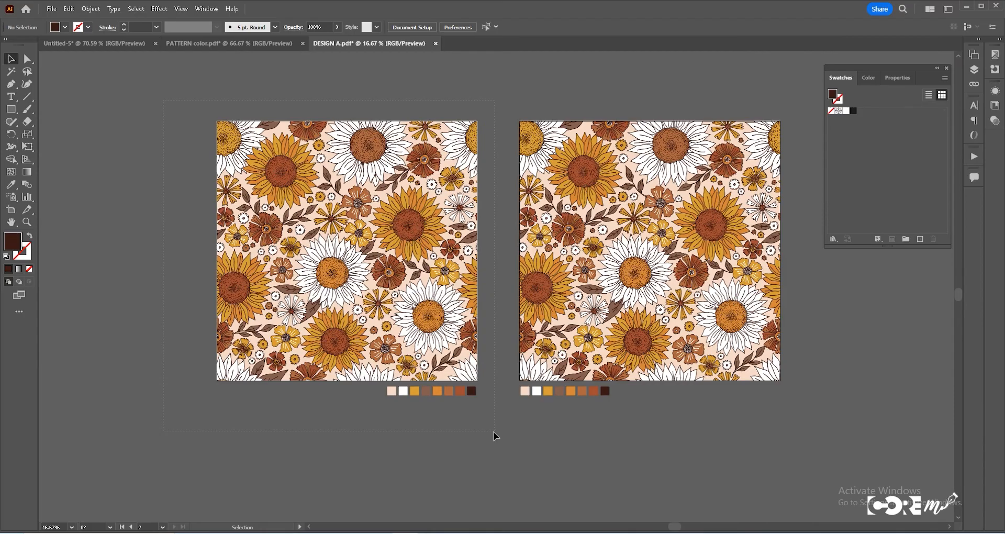
- Copy the swatch row beneath the duplicated artboard
{"action": "left_click_drag", "start_coordinate": [494, 432], "coordinate": [494, 432]}
{"action": "left_click", "coordinate": [495, 433]}
{"action": "left_click", "coordinate": [564, 340], "text": "ctrl"}
{"action": "left_click_drag", "start_coordinate": [570, 356], "coordinate": [481, 464]}
- Select the pale background color with the Magic Wand and change it to a royal blue in the Color Picker
{"action": "left_click", "coordinate": [11, 71]}
{"action": "left_click", "coordinate": [350, 471]}
{"action": "left_click", "coordinate": [470, 471]}
{"action": "left_click", "coordinate": [349, 472]}
{"action": "double_click", "coordinate": [12, 242]}
{"action": "left_click", "coordinate": [810, 345]}
{"action": "left_click", "coordinate": [772, 316]}
{"action": "left_click", "coordinate": [766, 347]}
{"action": "left_click", "coordinate": [907, 303]}
- Sample the blue with the Eyedropper onto the selected orange color and swatch square
{"action": "left_click", "coordinate": [576, 353], "text": "ctrl"}
{"action": "left_click", "coordinate": [285, 447]}
{"action": "left_click", "coordinate": [11, 184]}
{"action": "left_click", "coordinate": [193, 446]}
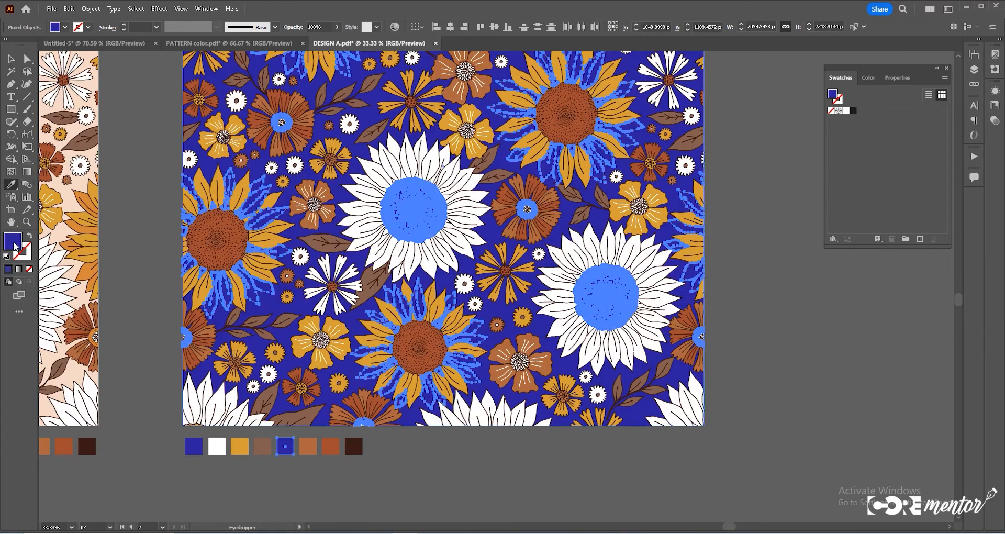
- Recolor the selected color group to a periwinkle in the Color Picker
{"action": "double_click", "coordinate": [12, 241]}
{"action": "left_click", "coordinate": [769, 302]}
{"action": "left_click", "coordinate": [720, 314]}
{"action": "left_click", "coordinate": [718, 320]}
{"action": "left_click", "coordinate": [908, 304]}
- Select the gold and light brown colors and recolor them to light lavender and bright blue shades
{"action": "left_click", "coordinate": [11, 72]}
{"action": "key", "text": "ctrl+shift+a"}
{"action": "left_click", "coordinate": [353, 446]}
{"action": "left_click", "coordinate": [348, 489]}
{"action": "scroll", "coordinate": [355, 374], "scroll_direction": "up", "scroll_amount": 1}
{"action": "left_click", "coordinate": [181, 483]}
{"action": "left_click", "coordinate": [11, 184]}
{"action": "left_click", "coordinate": [113, 483]}
{"action": "double_click", "coordinate": [12, 242]}
{"action": "left_click_drag", "start_coordinate": [738, 314], "coordinate": [706, 301]}
{"action": "left_click", "coordinate": [908, 303]}
- Select the brown color with the Magic Wand and recolor it to a pale lavender
{"action": "key", "text": "y"}
{"action": "left_click", "coordinate": [620, 328]}
{"action": "left_click", "coordinate": [909, 300]}
{"action": "left_click", "coordinate": [353, 482]}
{"action": "left_click", "coordinate": [607, 482], "text": "ctrl"}
{"action": "left_click", "coordinate": [216, 482]}
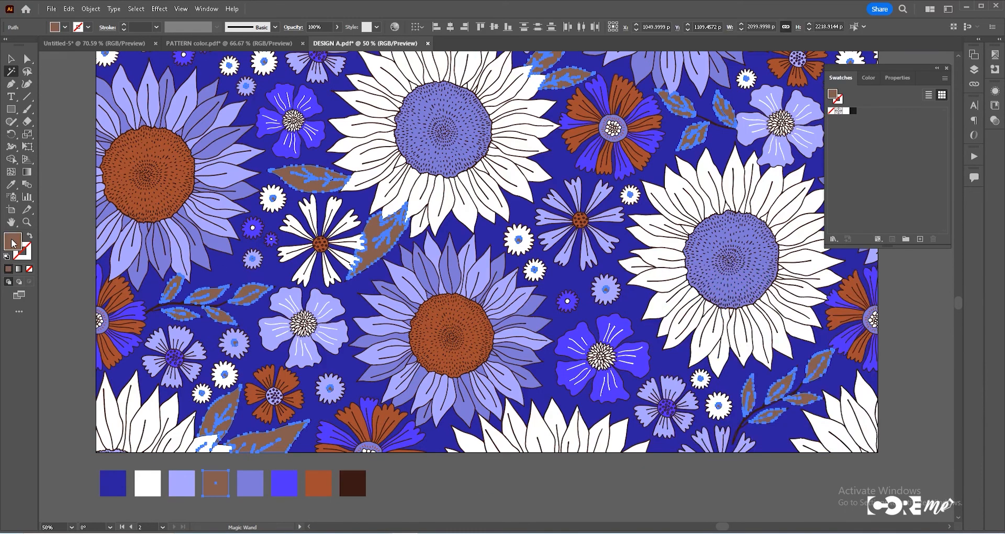
{"action": "double_click", "coordinate": [12, 241]}
{"action": "left_click", "coordinate": [812, 339]}
{"action": "left_click", "coordinate": [733, 306]}
{"action": "left_click", "coordinate": [699, 301]}
{"action": "left_click", "coordinate": [909, 302]}
- Recolor the rust color to light purple CCB7EA in the Color Picker
{"action": "scroll", "coordinate": [615, 224], "scroll_direction": "up", "scroll_amount": 1}
{"action": "left_click", "coordinate": [533, 214]}
{"action": "scroll", "coordinate": [464, 248], "scroll_direction": "down", "scroll_amount": 2}
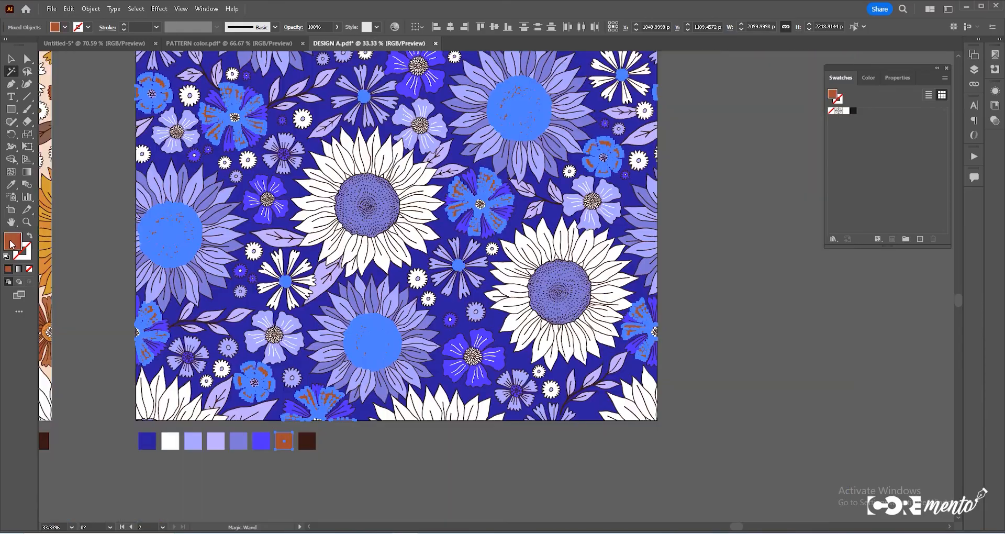
{"action": "double_click", "coordinate": [13, 241]}
{"action": "left_click", "coordinate": [811, 339]}
{"action": "left_click", "coordinate": [700, 303]}
{"action": "mouse_move", "coordinate": [701, 304]}
{"action": "left_mouse_down"}
{"action": "mouse_move", "coordinate": [696, 337]}
{"action": "mouse_move", "coordinate": [701, 296]}
{"action": "mouse_move", "coordinate": [749, 324]}
{"action": "mouse_move", "coordinate": [695, 291]}
{"action": "mouse_move", "coordinate": [688, 309]}
{"action": "left_mouse_up"}
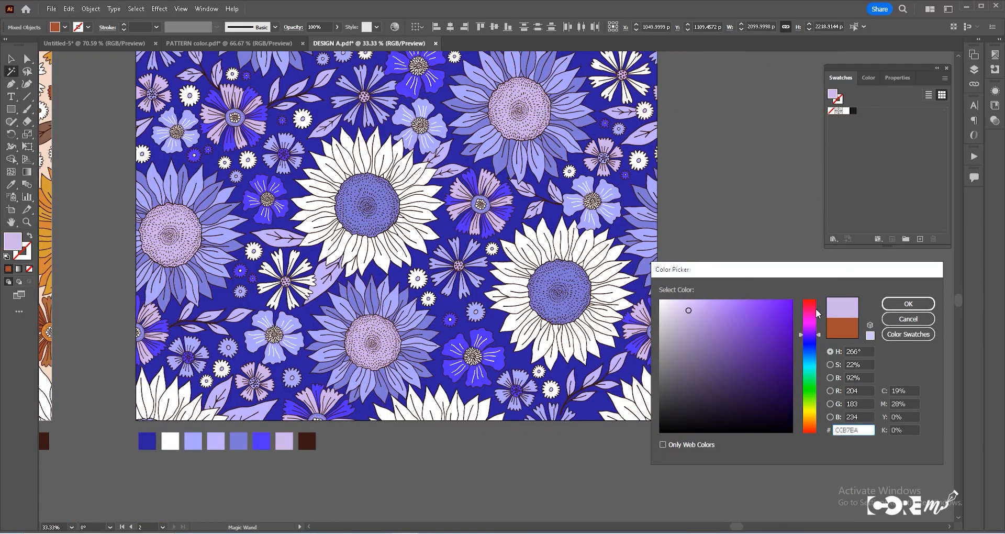
{"action": "left_click", "coordinate": [908, 303]}
- Recolor the dark brown color and its swatch square to a navy blue
{"action": "left_click", "coordinate": [308, 441]}
{"action": "double_click", "coordinate": [13, 241]}
{"action": "left_click", "coordinate": [810, 344]}
{"action": "left_click", "coordinate": [777, 349]}
{"action": "left_click", "coordinate": [908, 303]}
- Tint the white color and its swatch square to a very pale lavender
{"action": "left_click", "coordinate": [171, 441]}
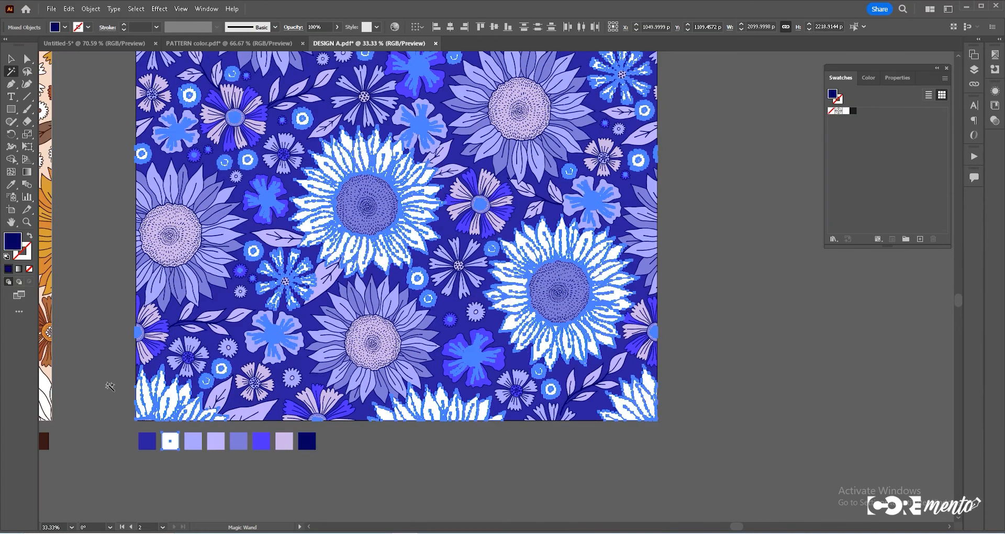
{"action": "double_click", "coordinate": [12, 241]}
{"action": "left_click", "coordinate": [810, 343]}
{"action": "left_click", "coordinate": [678, 301]}
{"action": "left_click", "coordinate": [908, 303]}
- Duplicate the blue variation's artboard with the Artboard tool
{"action": "scroll", "coordinate": [544, 272], "scroll_direction": "down", "scroll_amount": 2}
{"action": "key", "text": "v"}
{"action": "left_click", "coordinate": [507, 390]}
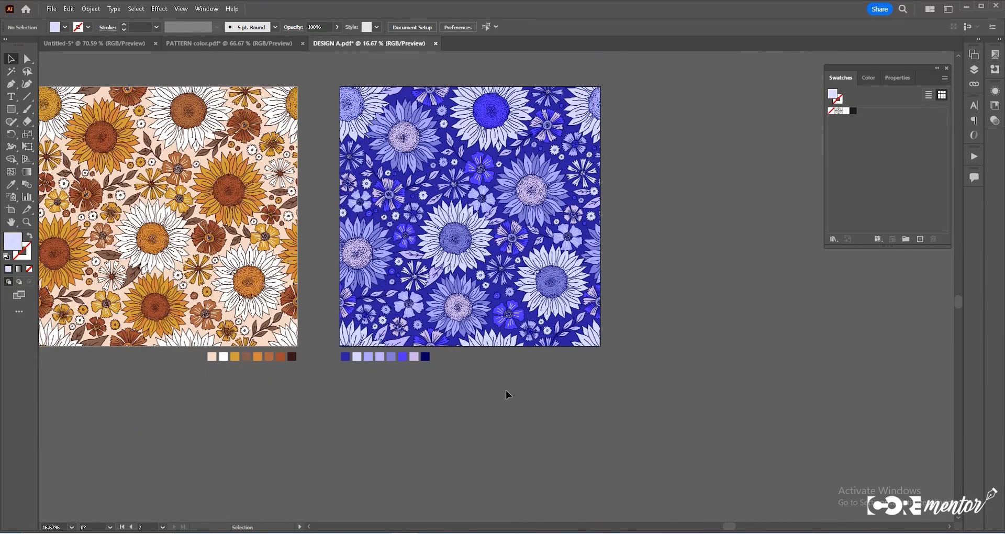
{"action": "left_click_drag", "start_coordinate": [495, 404], "coordinate": [505, 441]}
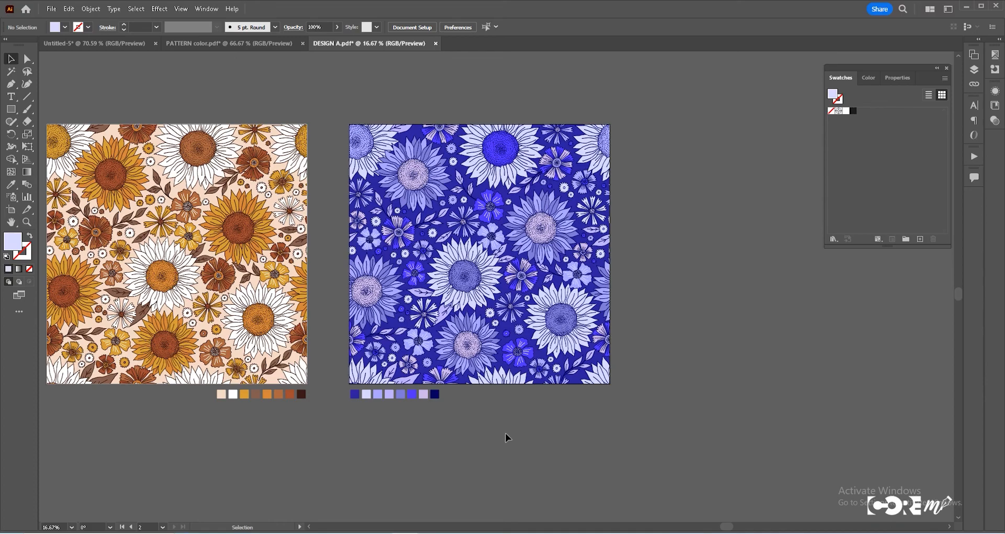
{"action": "left_click_drag", "start_coordinate": [447, 288], "coordinate": [342, 293]}
{"action": "key", "text": "shift+o"}
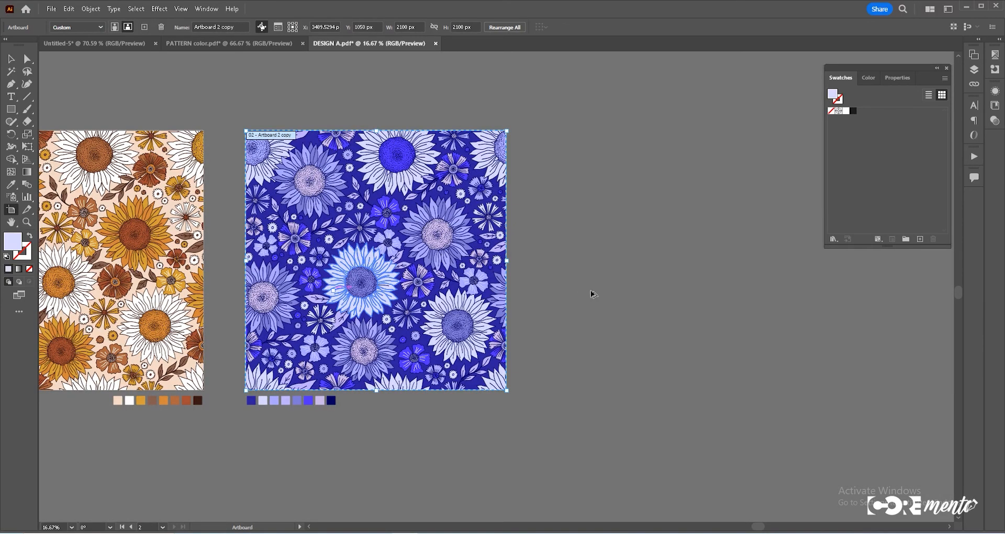
{"action": "left_click_drag", "start_coordinate": [592, 290], "coordinate": [616, 293]}
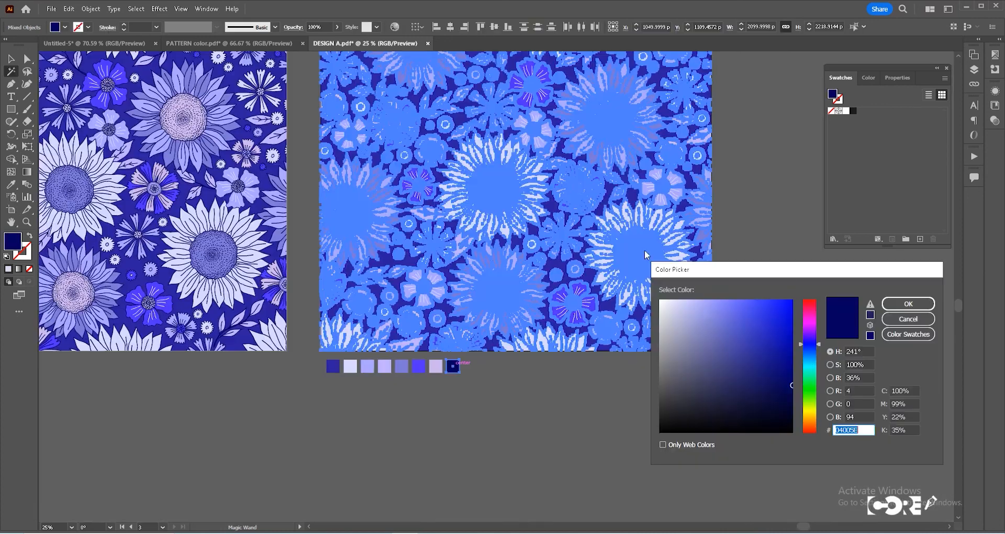
- Recolor the third variation with hex 9B0018 and warm salmon and pink shades in the Color Picker
{"action": "type", "text": "9B0018"}
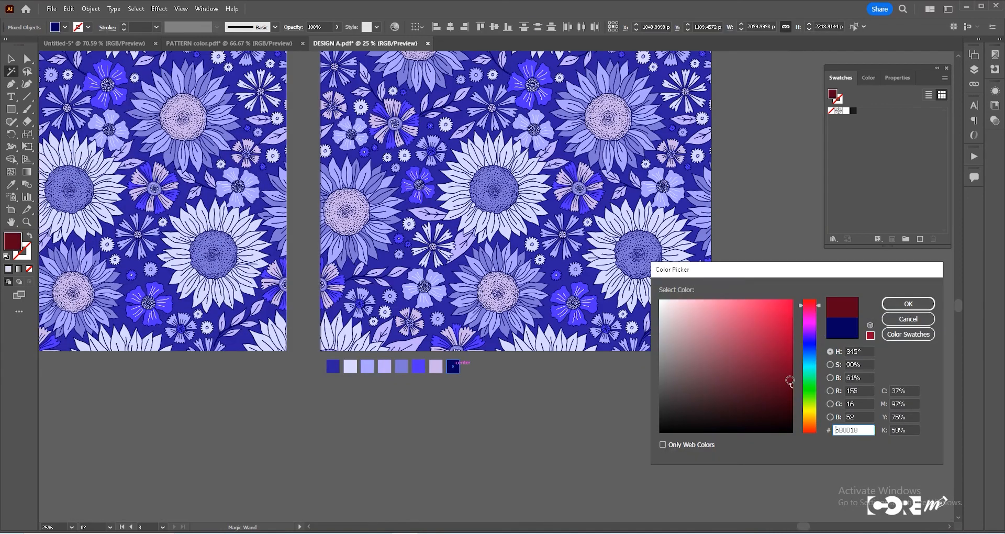
{"action": "key", "text": "Return"}
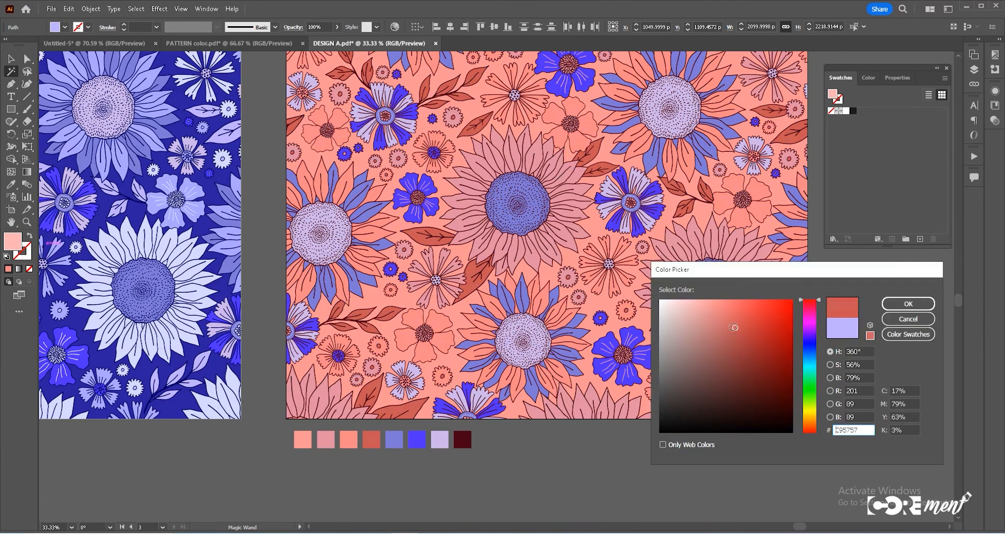
{"action": "left_click", "coordinate": [901, 306]}
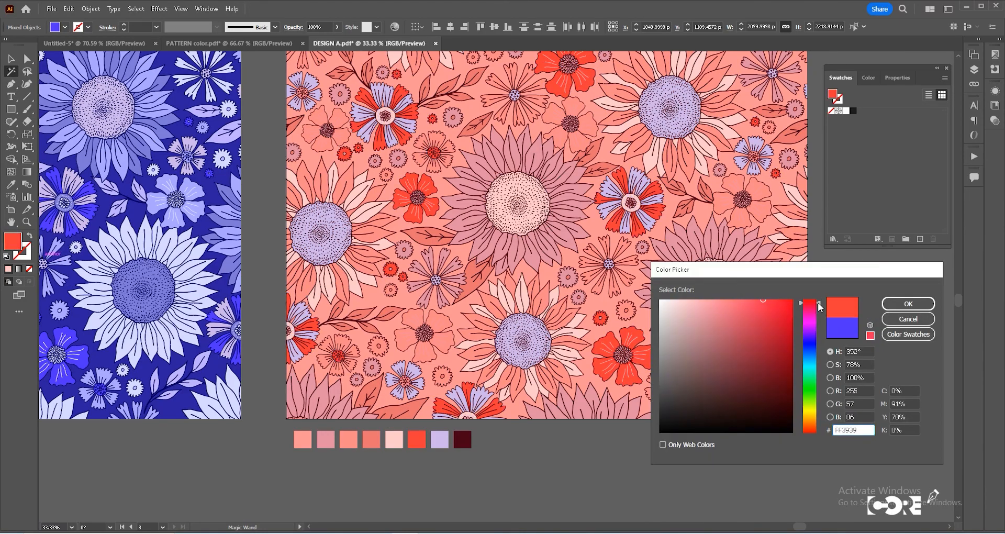
{"action": "left_click", "coordinate": [765, 302]}
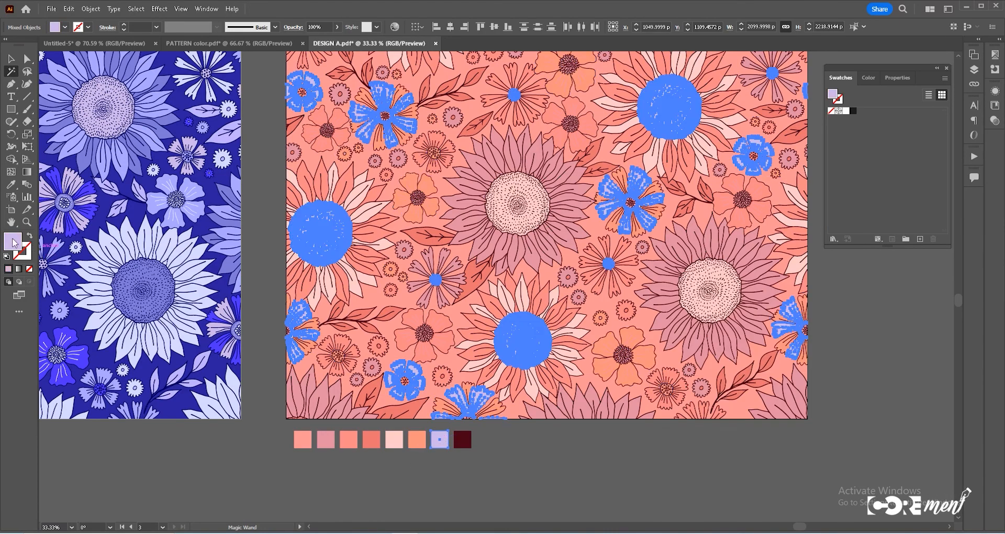
- Recolor the lavender color and its swatch square to a pale peach, hex F2DBCC, in the Color Picker
{"action": "left_click", "coordinate": [814, 420]}
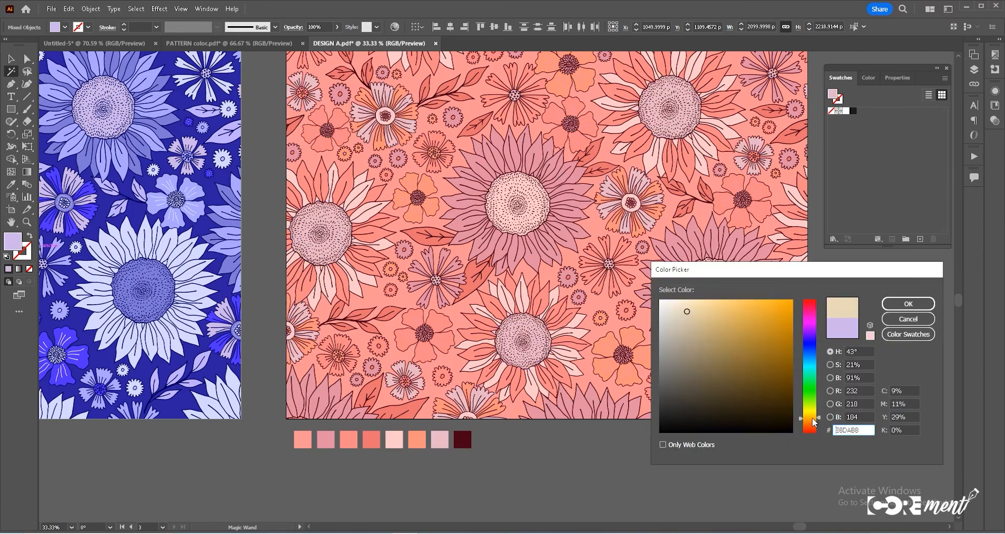
{"action": "left_click_drag", "start_coordinate": [813, 418], "coordinate": [812, 424]}
{"action": "left_click", "coordinate": [713, 323]}
{"action": "left_click", "coordinate": [672, 314]}
{"action": "left_click", "coordinate": [681, 306]}
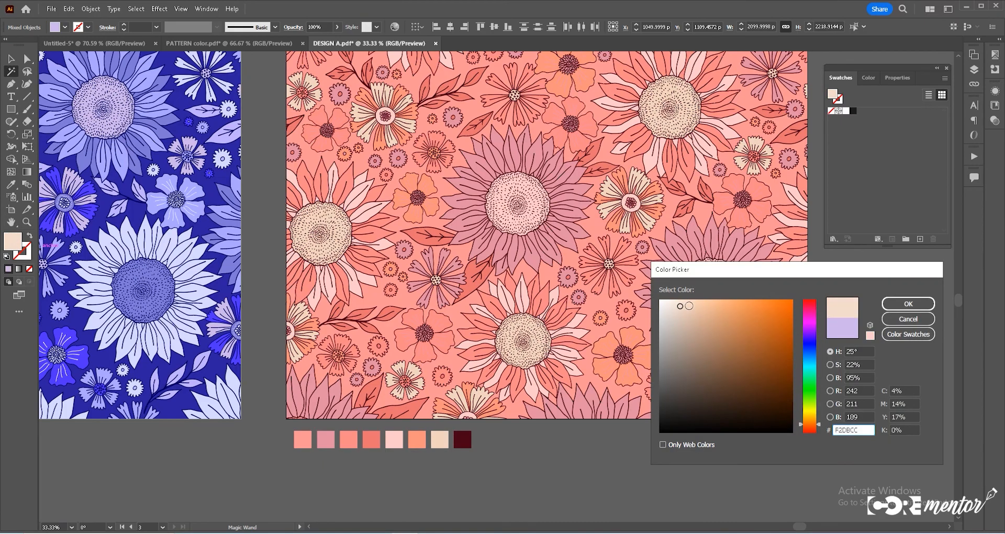
{"action": "left_click", "coordinate": [908, 304]}
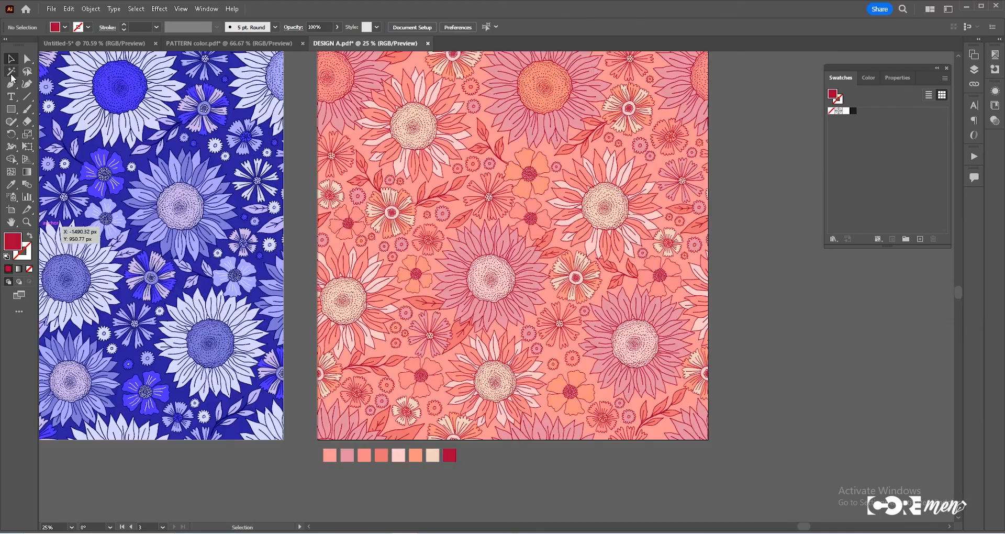
- Recolor the remaining dark and lavender colors with their swatch squares to crimson and orange F27A51 using Magic Wand and the Color Picker
{"action": "key", "text": "y"}
{"action": "left_click", "coordinate": [550, 482]}
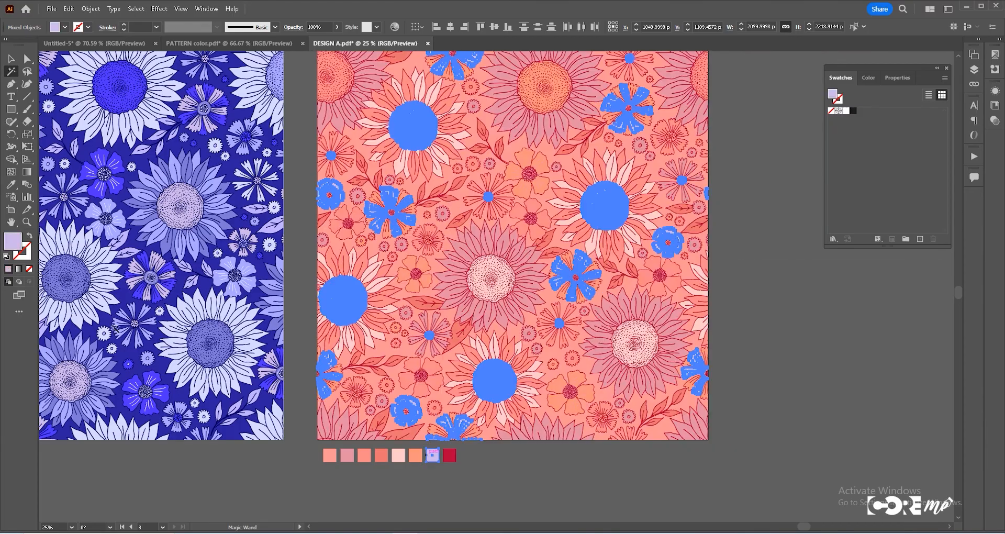
{"action": "double_click", "coordinate": [12, 242]}
{"action": "left_click", "coordinate": [811, 304]}
{"action": "left_click", "coordinate": [711, 316]}
{"action": "left_click", "coordinate": [711, 301]}
{"action": "left_click", "coordinate": [810, 428]}
{"action": "left_click", "coordinate": [728, 313]}
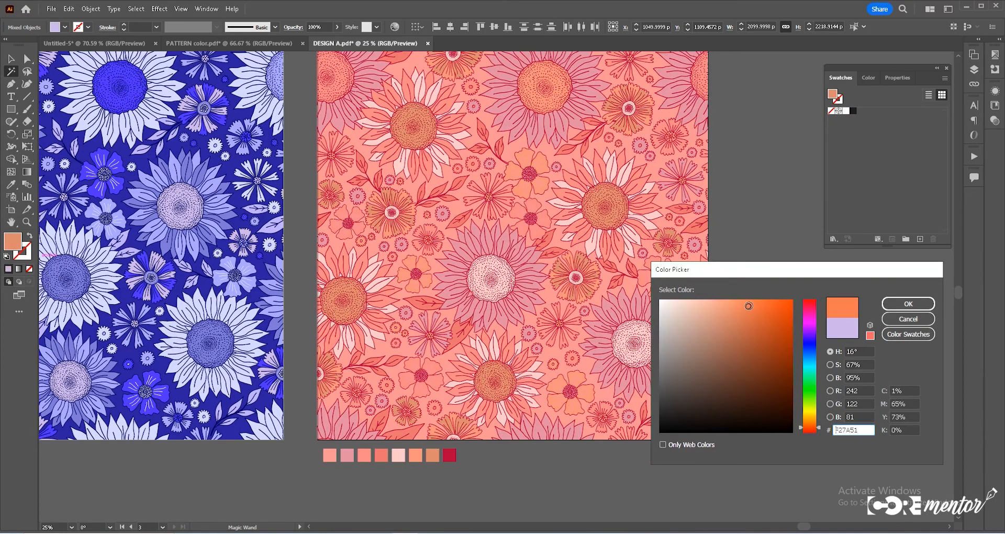
{"action": "left_click", "coordinate": [908, 303]}
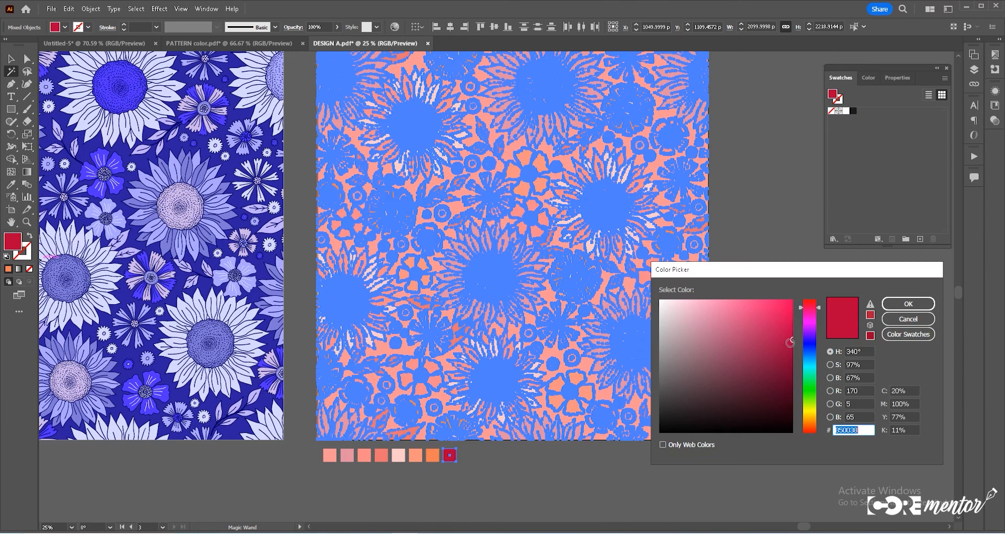
{"action": "key", "text": "Return"}
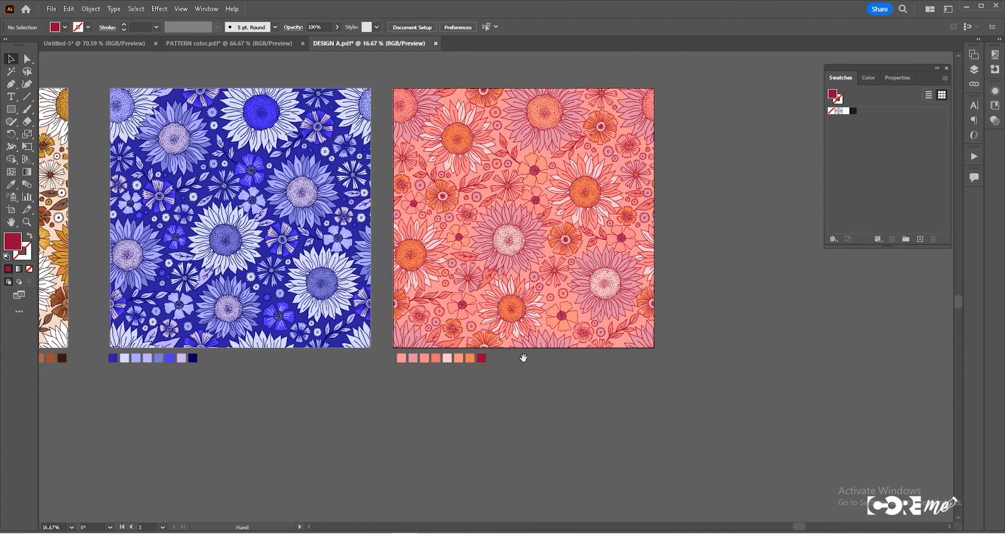
- Zoom out and pan to compare all three recolored artboards with their swatch rows side by side
{"action": "left_click_drag", "start_coordinate": [524, 358], "coordinate": [694, 443]}
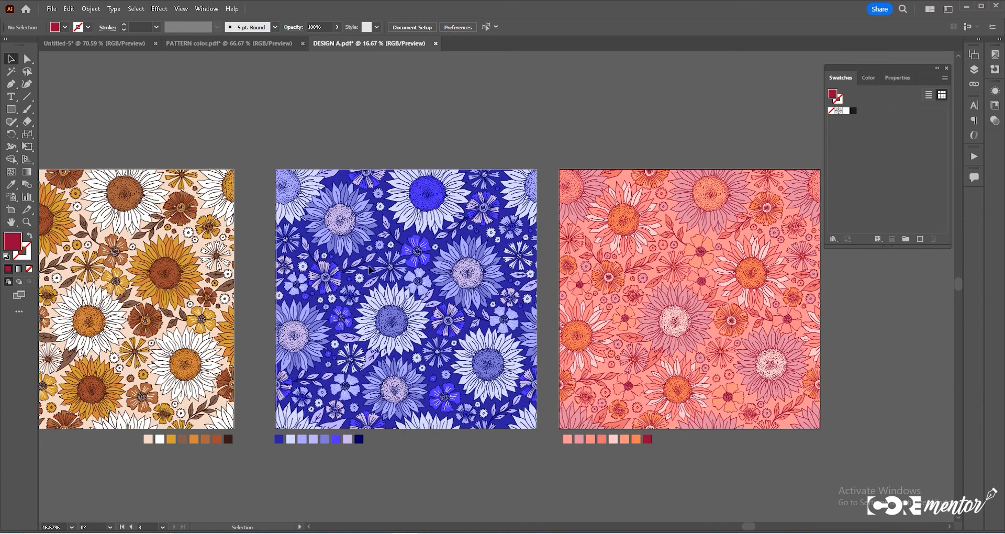
{"action": "key", "text": "space"}
{"action": "left_click_drag", "start_coordinate": [296, 321], "coordinate": [396, 322]}
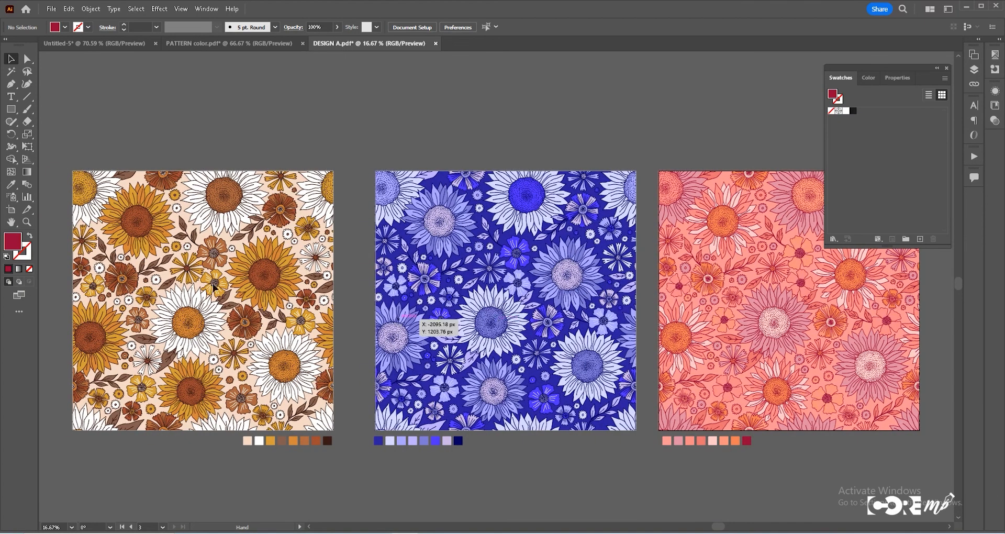
{"action": "left_click_drag", "start_coordinate": [739, 332], "coordinate": [585, 330]}
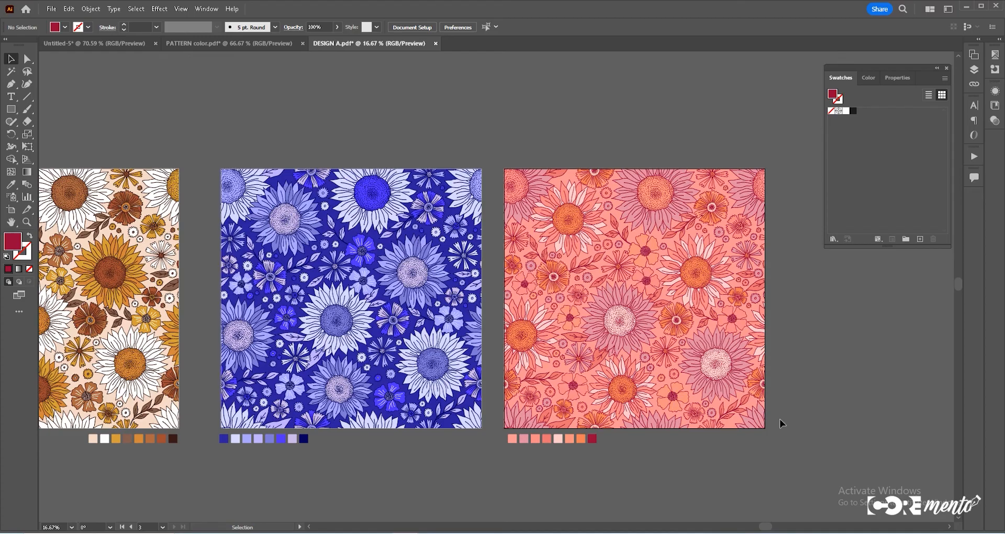
{"action": "scroll", "coordinate": [467, 303], "scroll_direction": "down", "scroll_amount": 1}
{"action": "left_click_drag", "start_coordinate": [468, 308], "coordinate": [559, 330]}
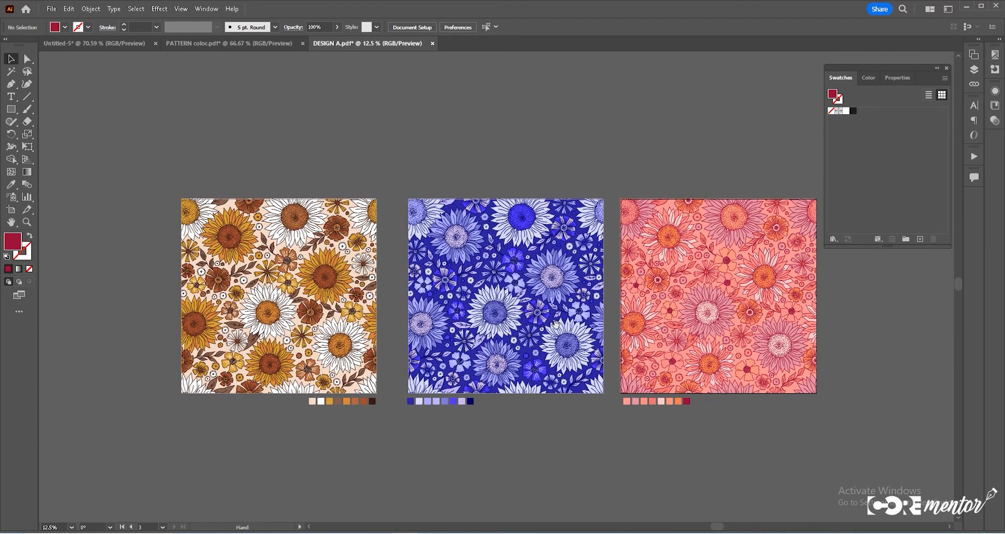